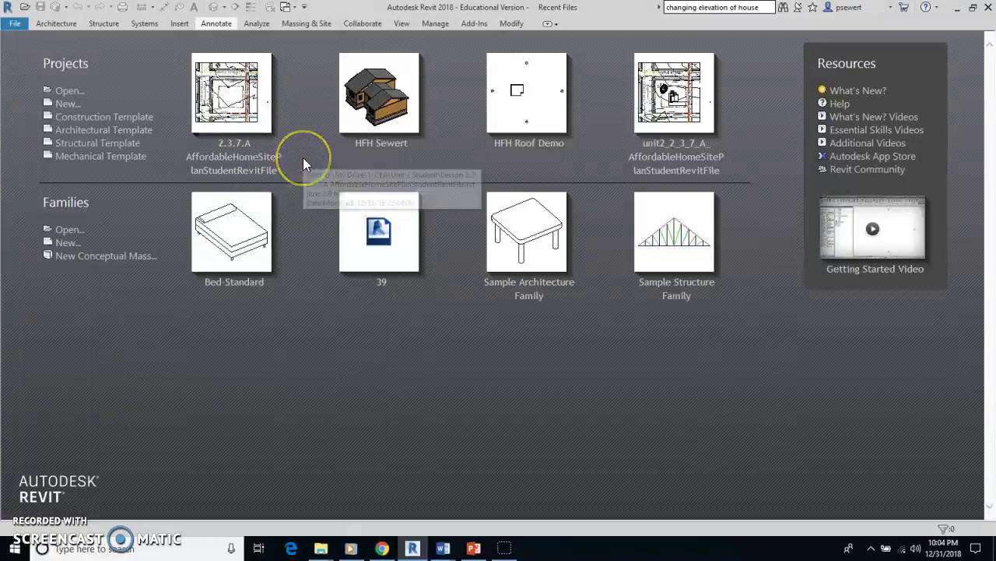
Step: Open the 2.3.7.A affordable home site plan project and link the HFH house model bearing the author's surname, positioned Auto - Origin to Origin
click(240, 127)
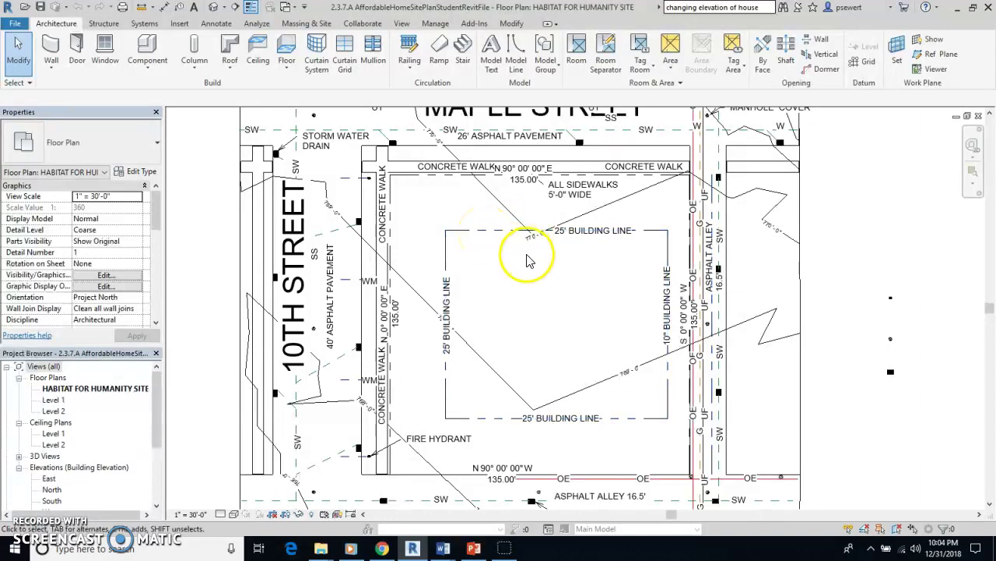
click(179, 23)
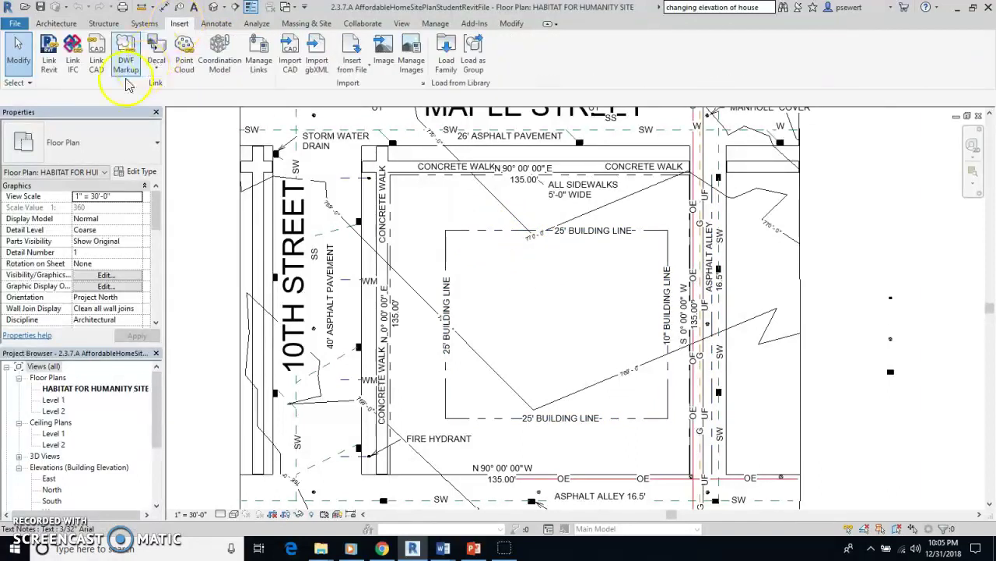
click(49, 55)
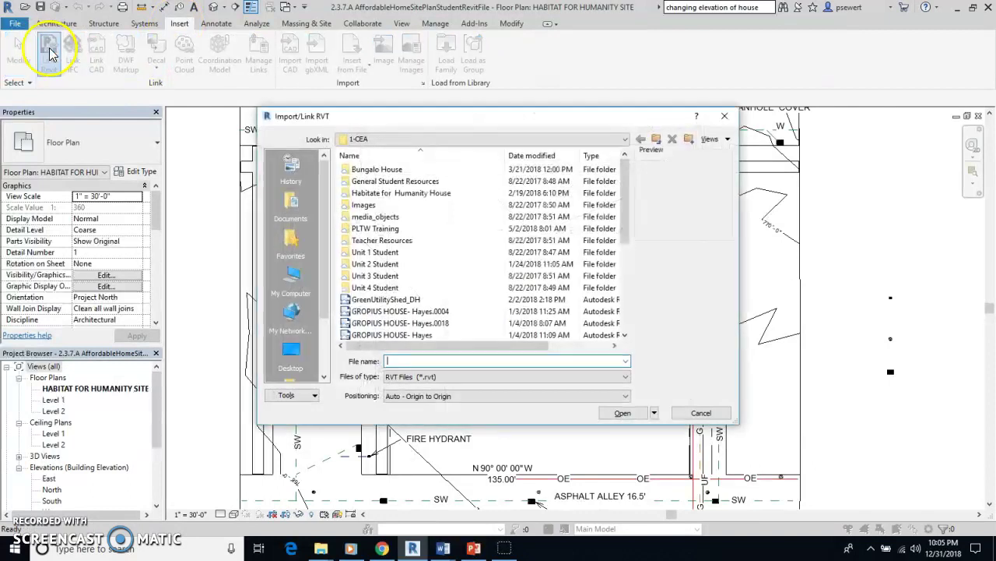
drag(629, 191, 635, 292)
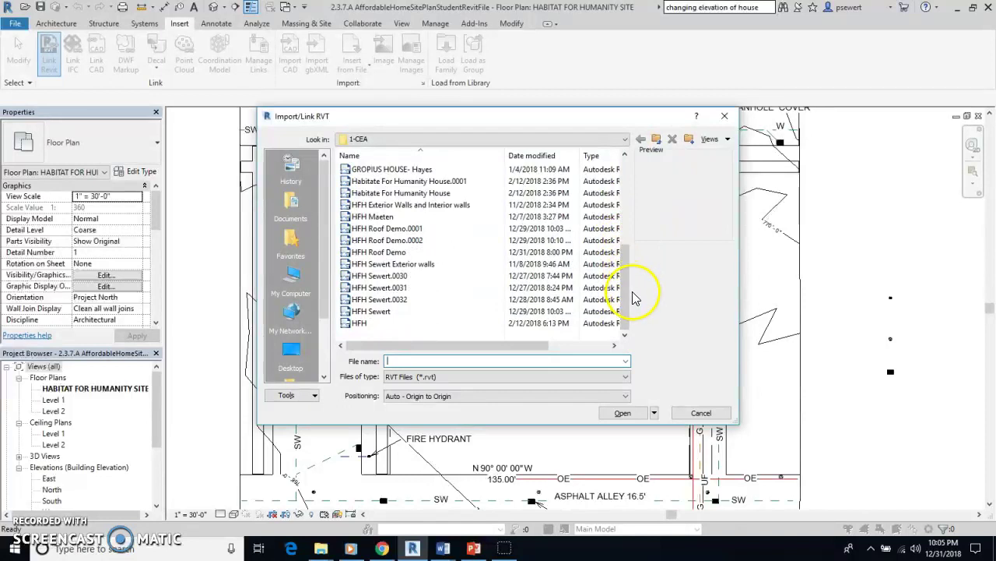
click(371, 312)
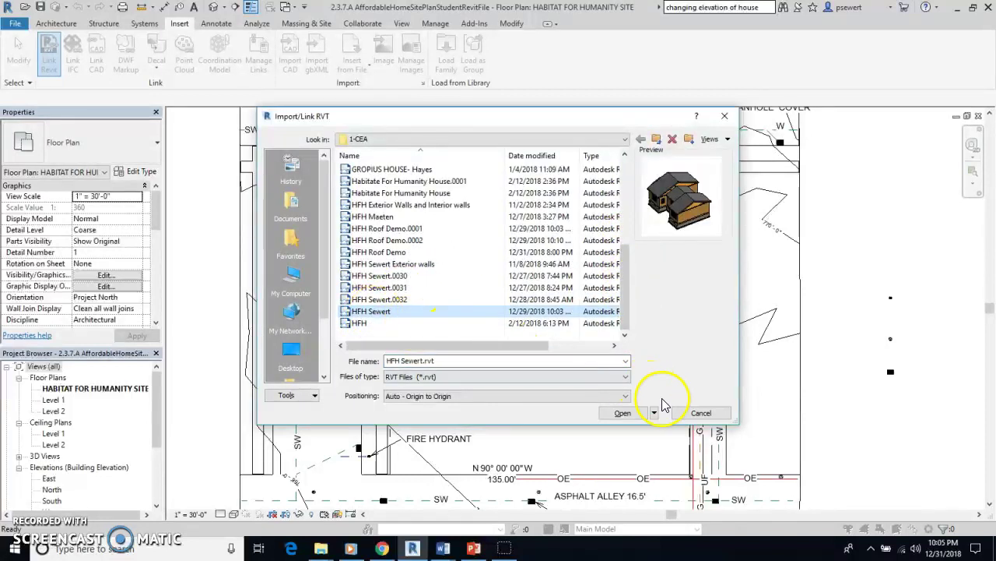
click(641, 414)
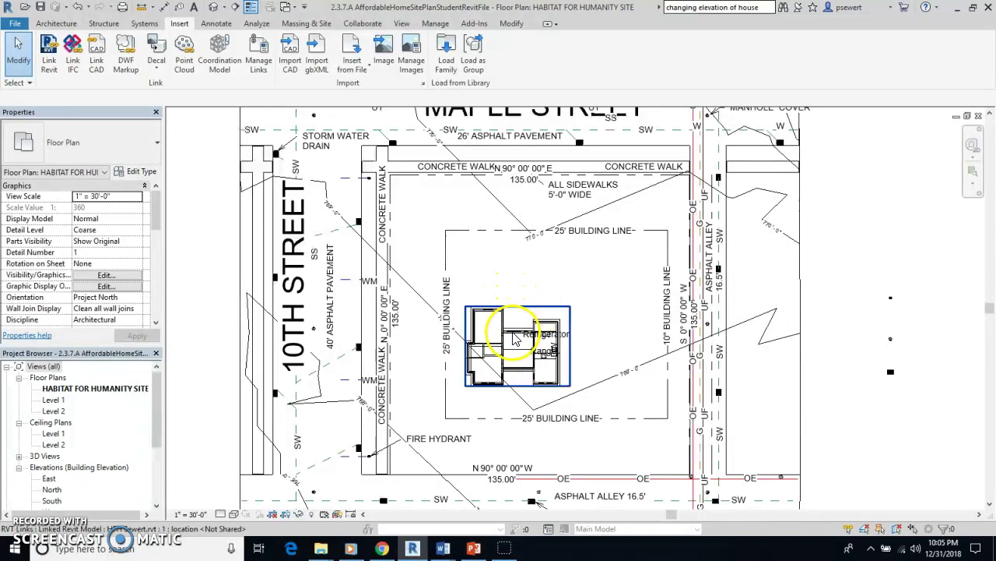
Step: Rotate the linked house 90° clockwise and position it inside the building lines, toward the northeast part of the lot
drag(514, 339, 567, 305)
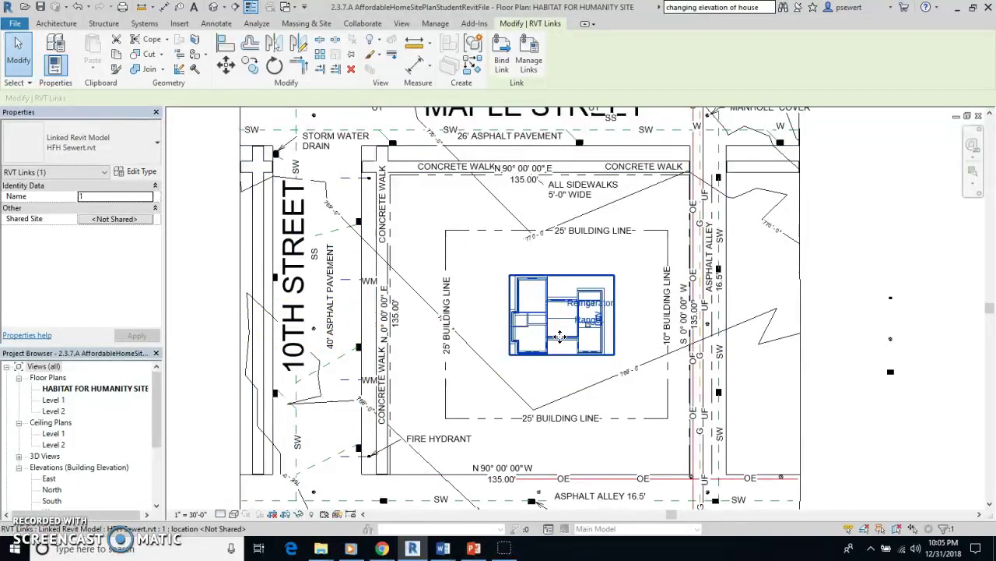
click(274, 66)
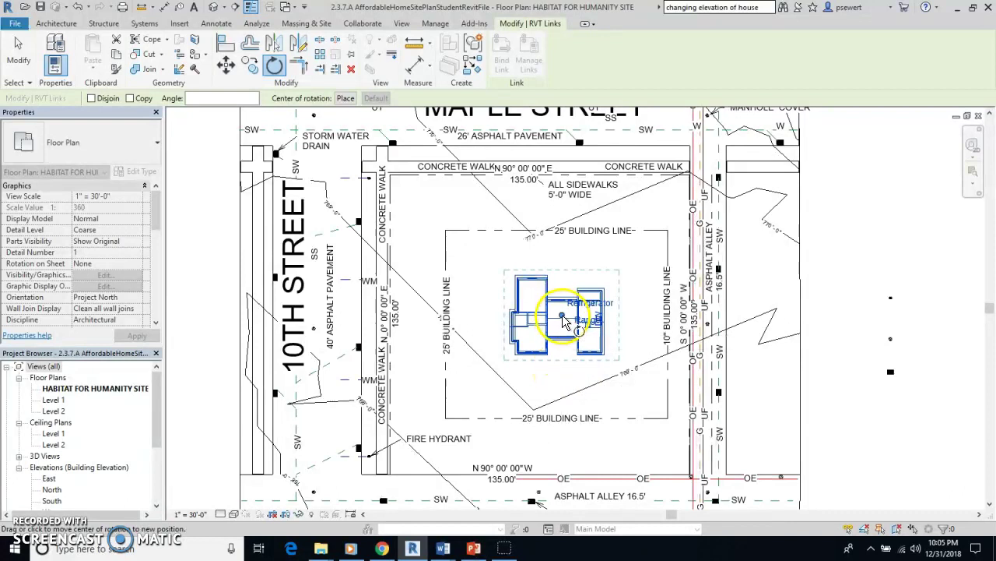
click(566, 382)
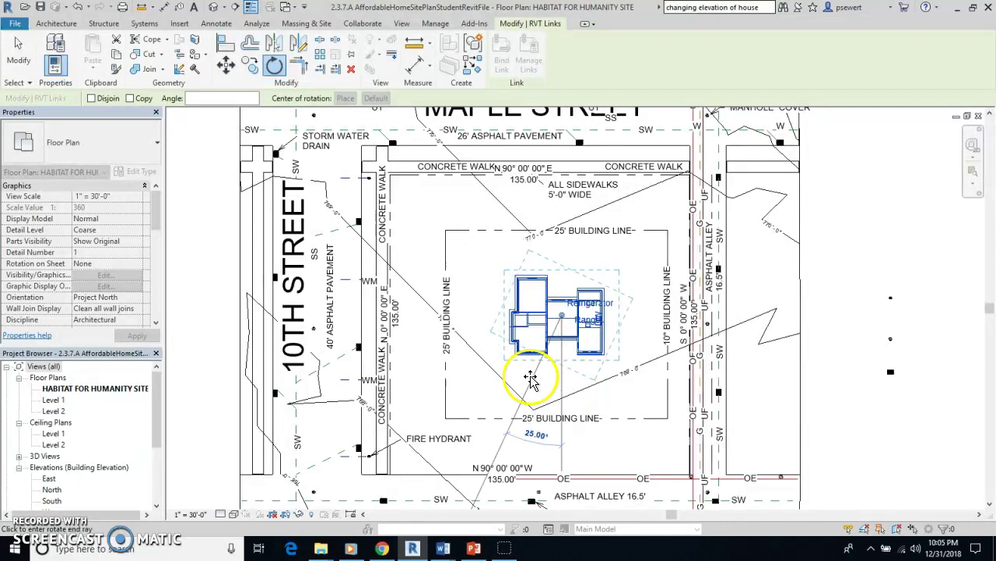
click(471, 319)
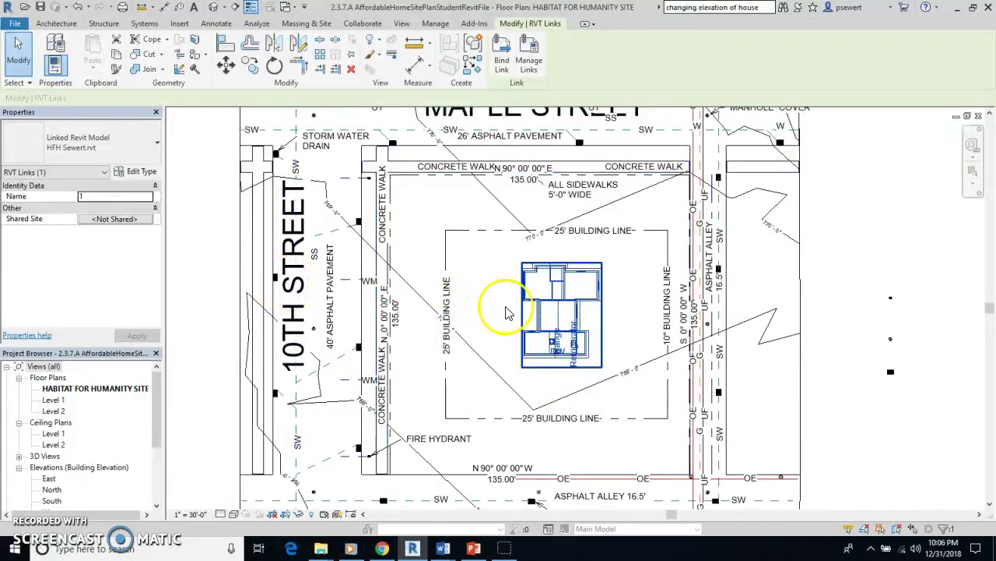
drag(572, 306, 580, 294)
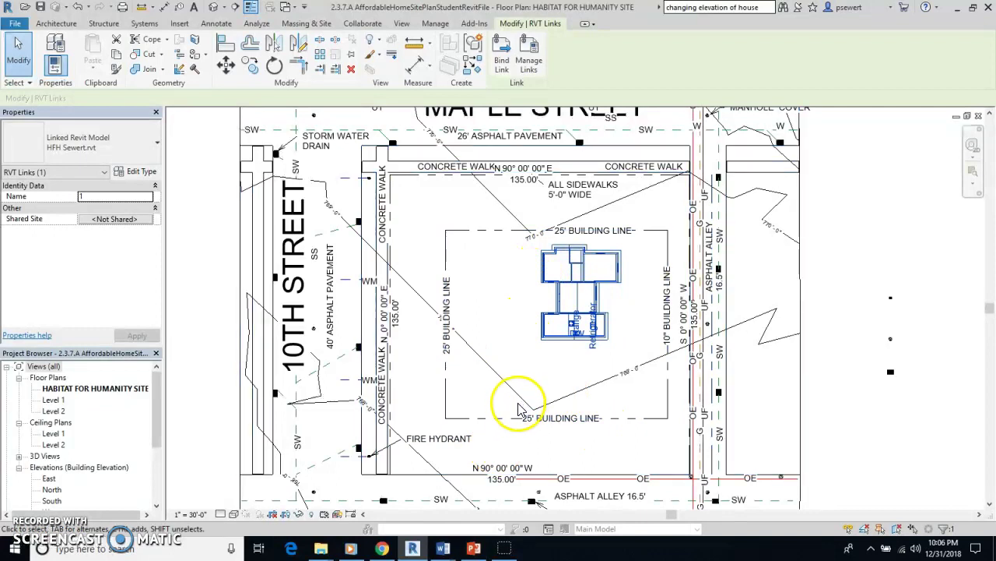
click(483, 340)
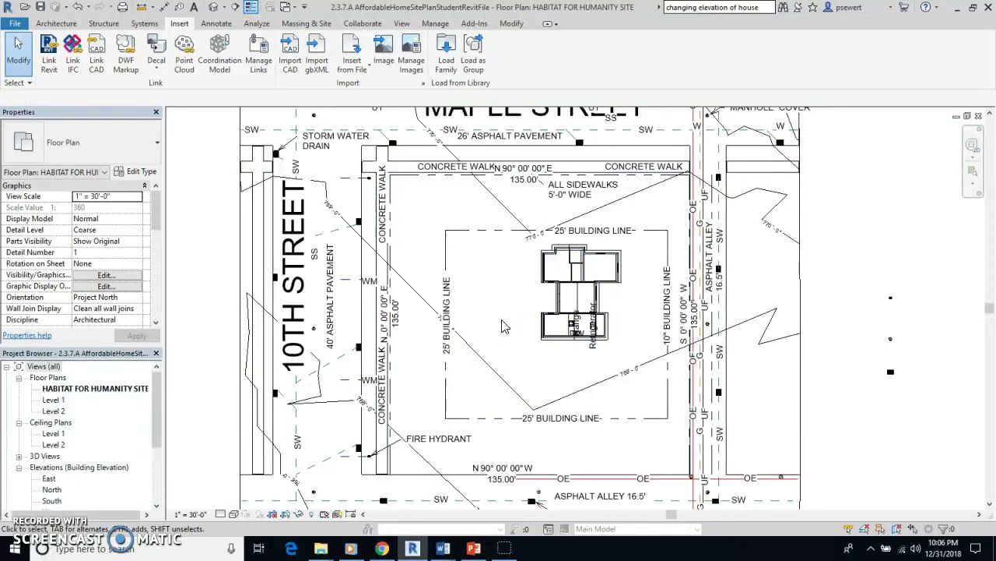
Step: Examine the vertical position of the linked house relative to the site in the 3D view and the South elevation
click(215, 8)
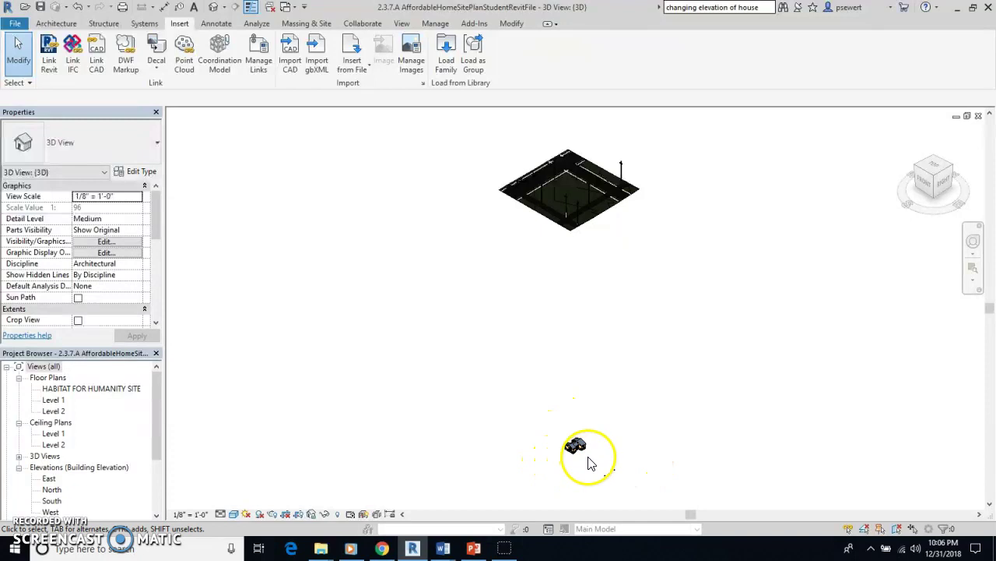
double_click(52, 499)
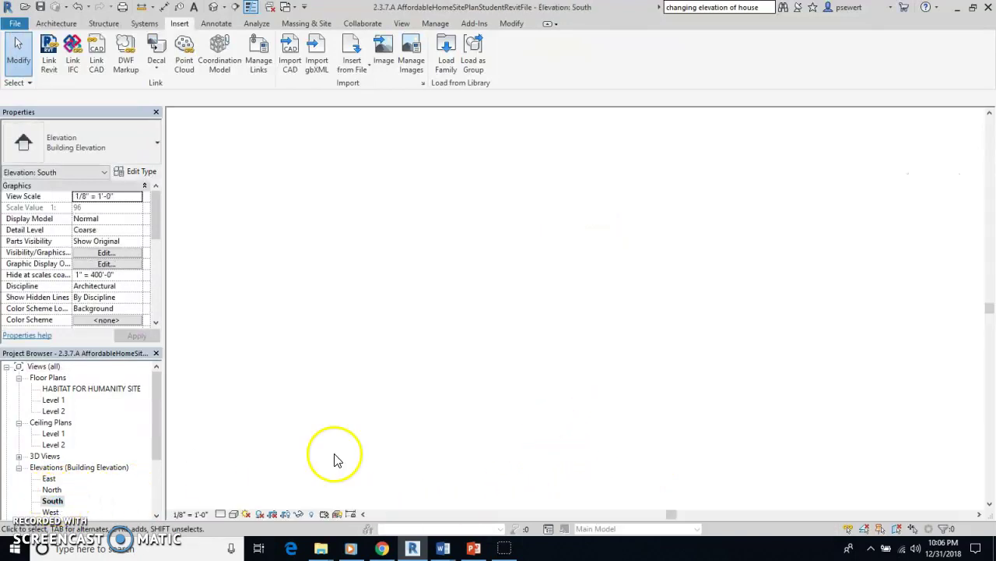
scroll(578, 491, up, 5)
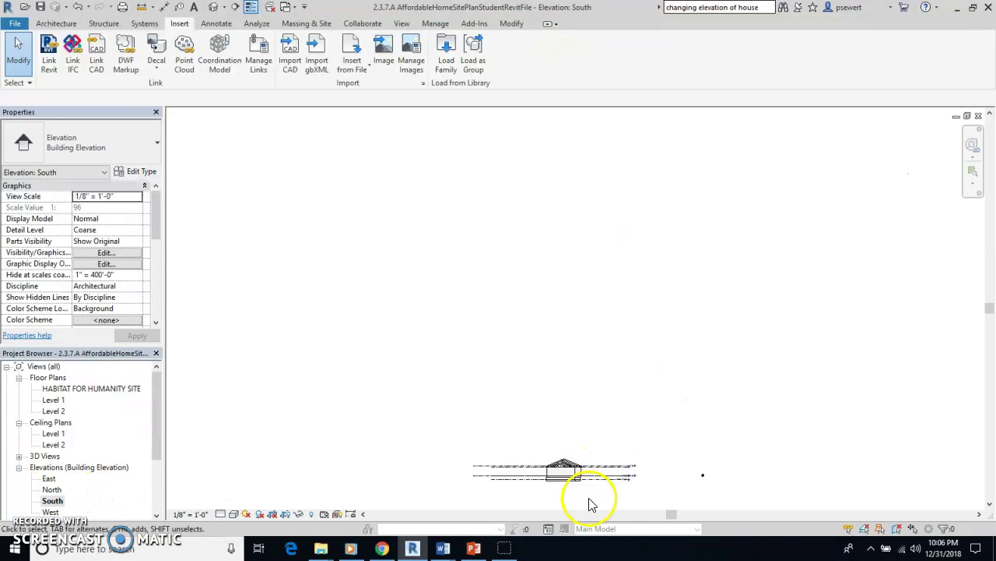
scroll(601, 497, up, 2)
middle_drag(643, 483, 674, 414)
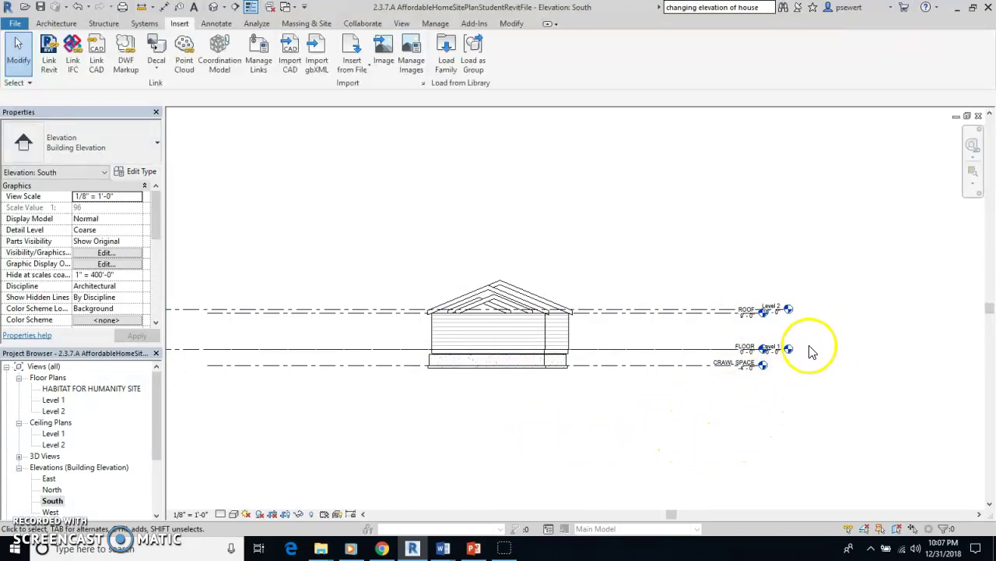
scroll(809, 351, down, 3)
scroll(733, 235, down, 3)
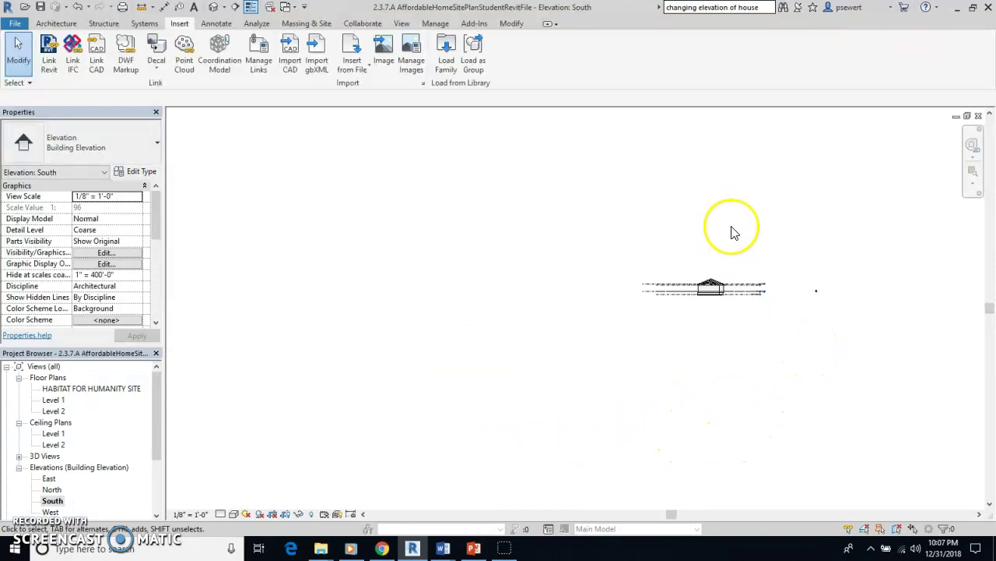
middle_drag(720, 182, 615, 365)
scroll(623, 304, down, 1)
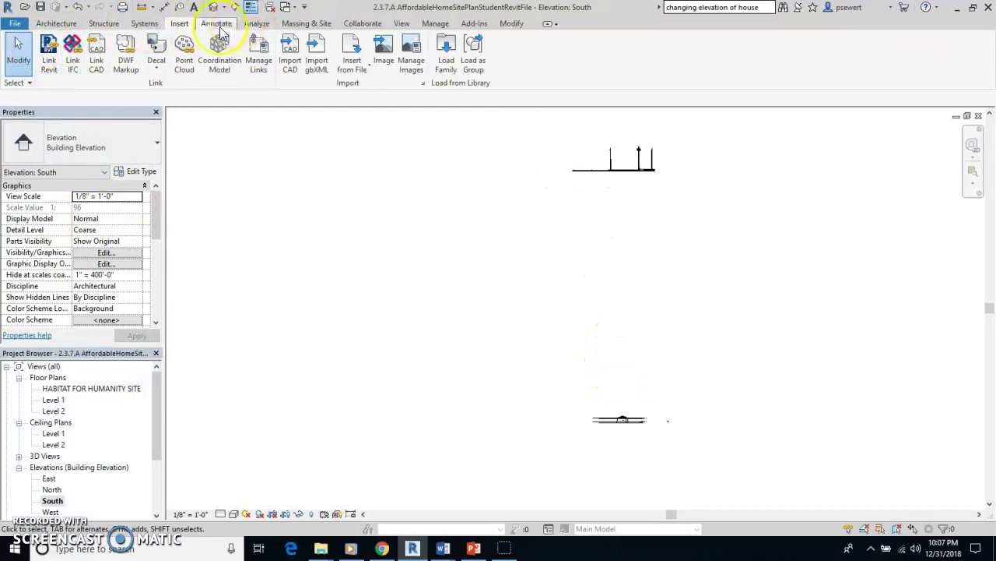
click(50, 23)
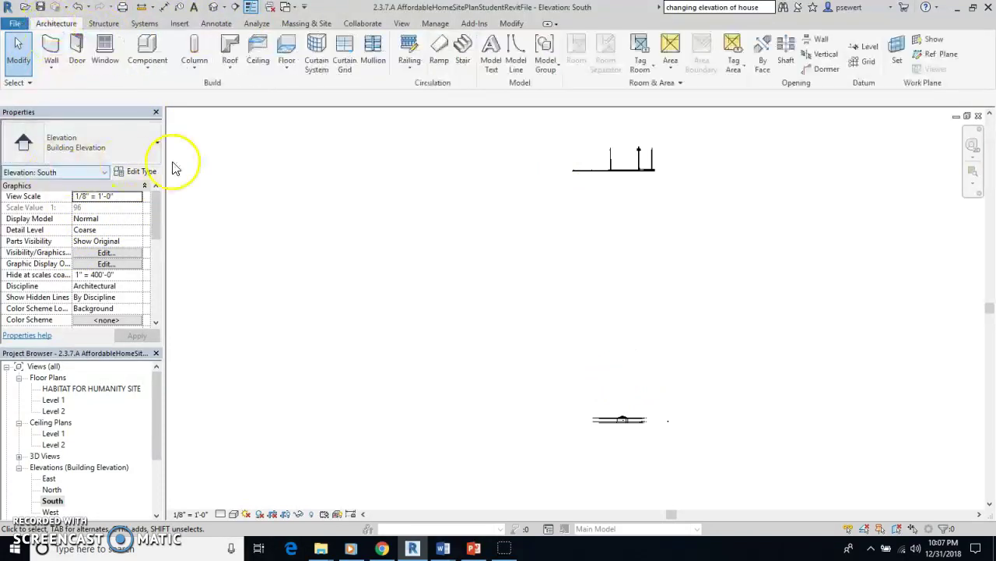
mouse_move(159, 211)
mouse_down()
mouse_move(159, 245)
mouse_move(158, 207)
mouse_up()
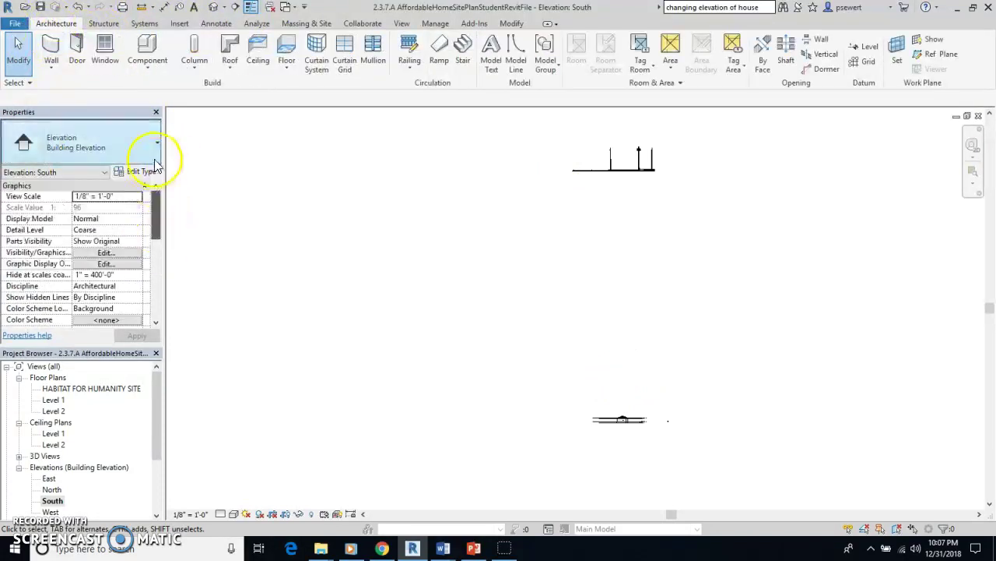
scroll(888, 195, down, 3)
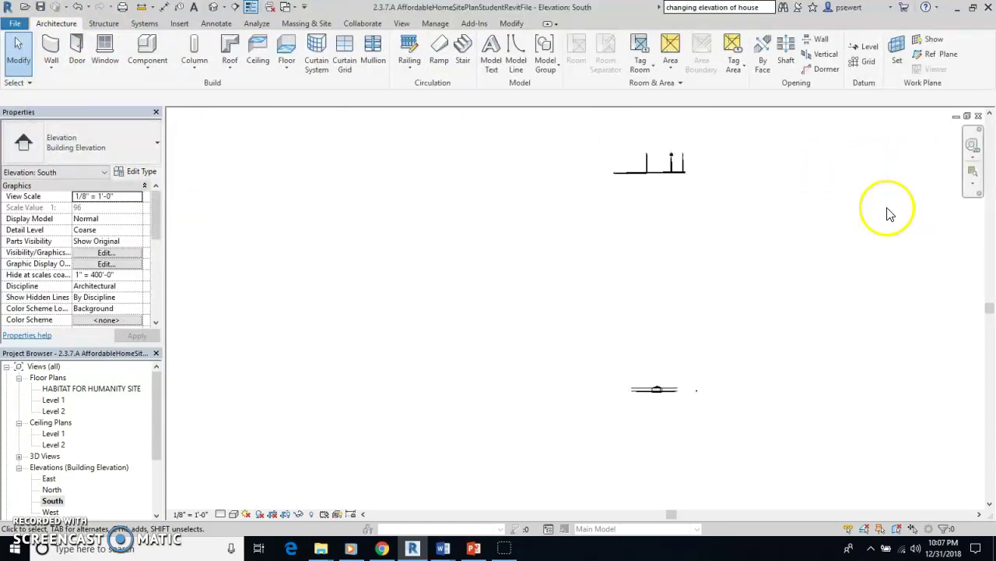
scroll(888, 206, up, 3)
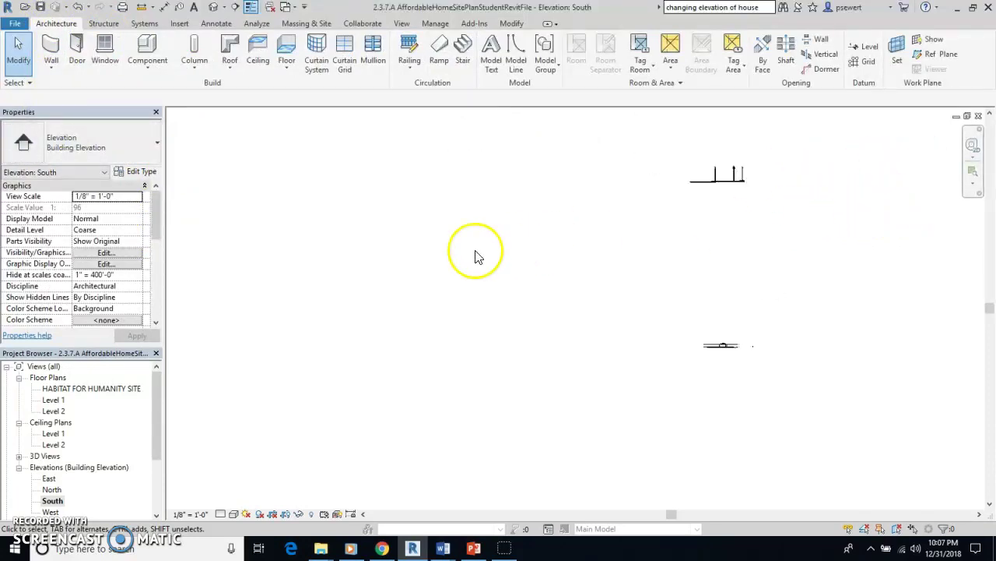
Step: Show the site from the top in the 3D view and set its visual style to Hidden Line
click(213, 8)
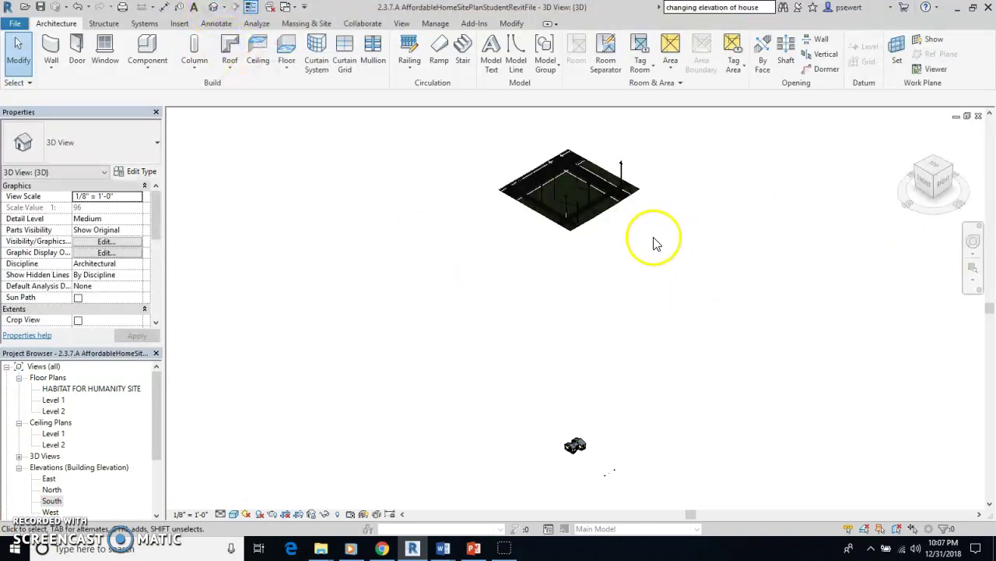
click(937, 165)
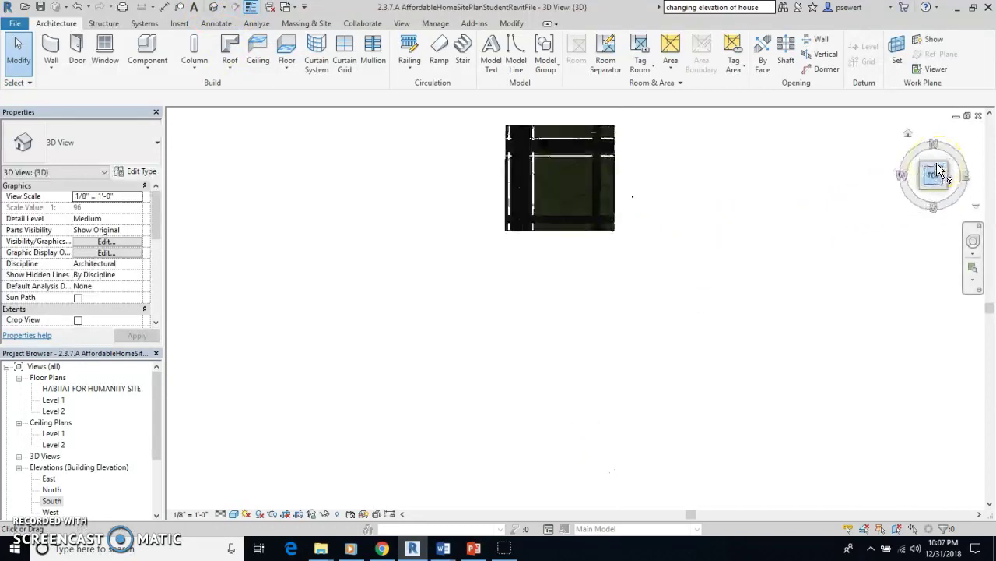
scroll(605, 321, up, 2)
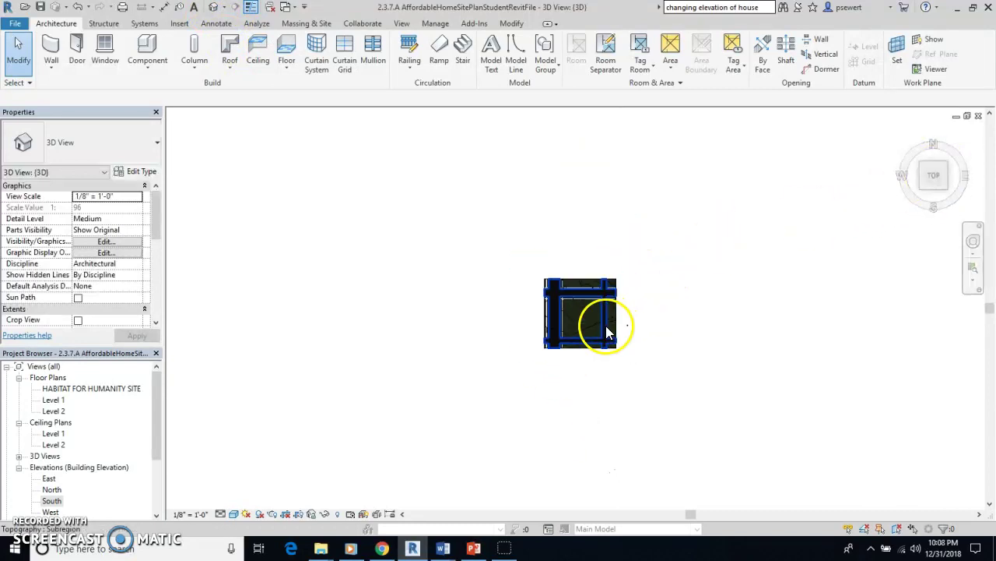
scroll(540, 328, up, 2)
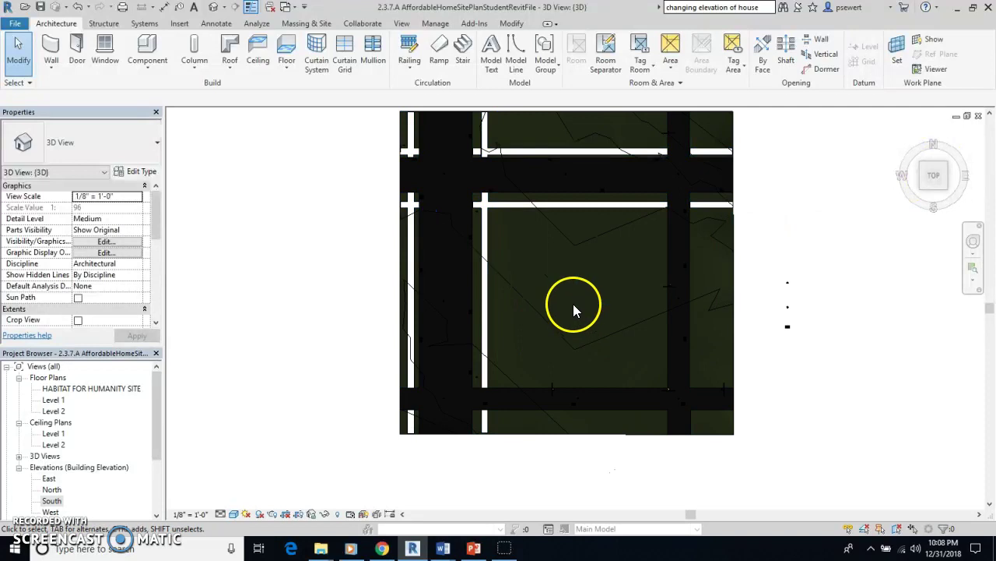
click(588, 288)
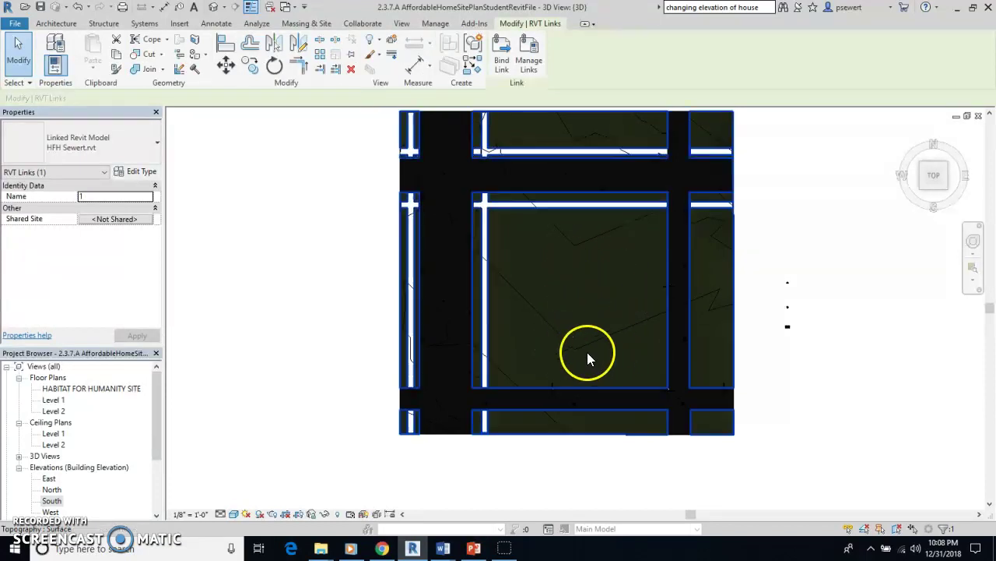
click(222, 516)
click(321, 470)
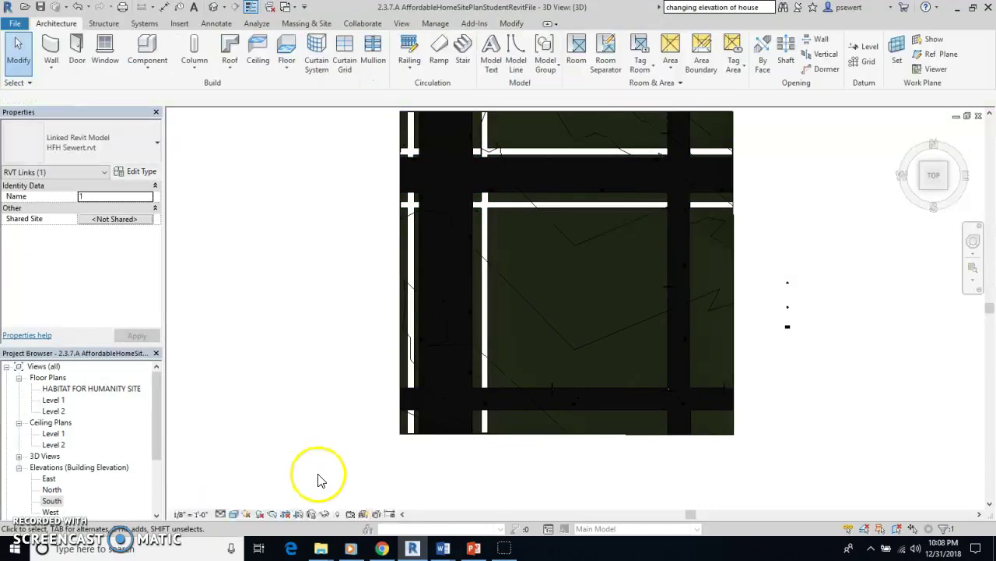
click(233, 514)
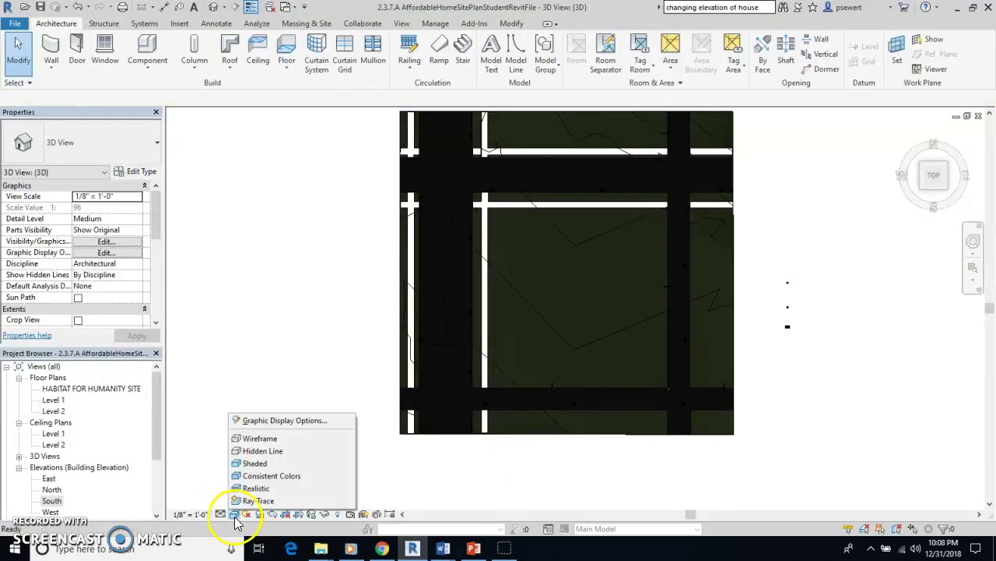
click(257, 451)
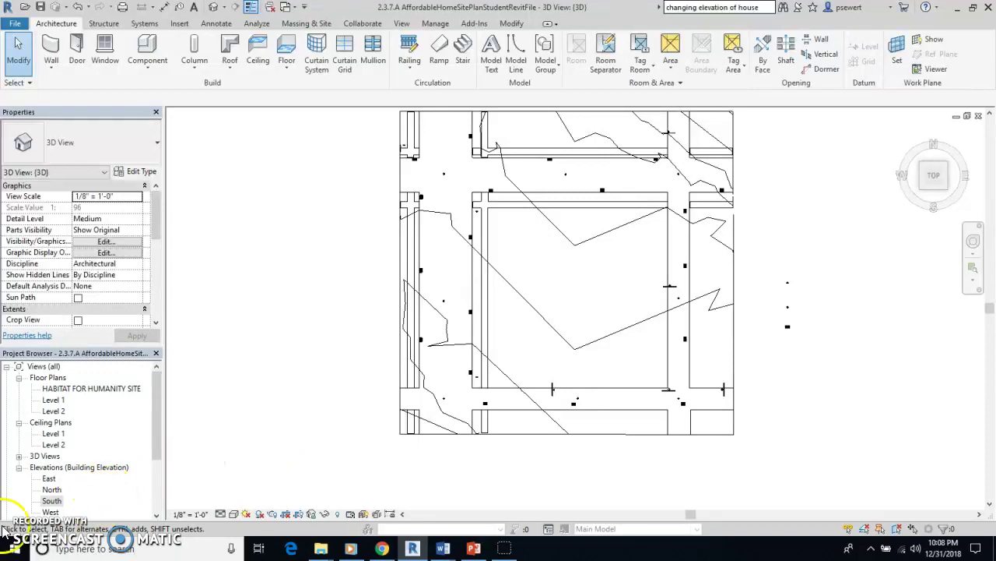
Step: Open the South elevation and move the linked house straight up to sit roughly at the site's ground surface
double_click(51, 500)
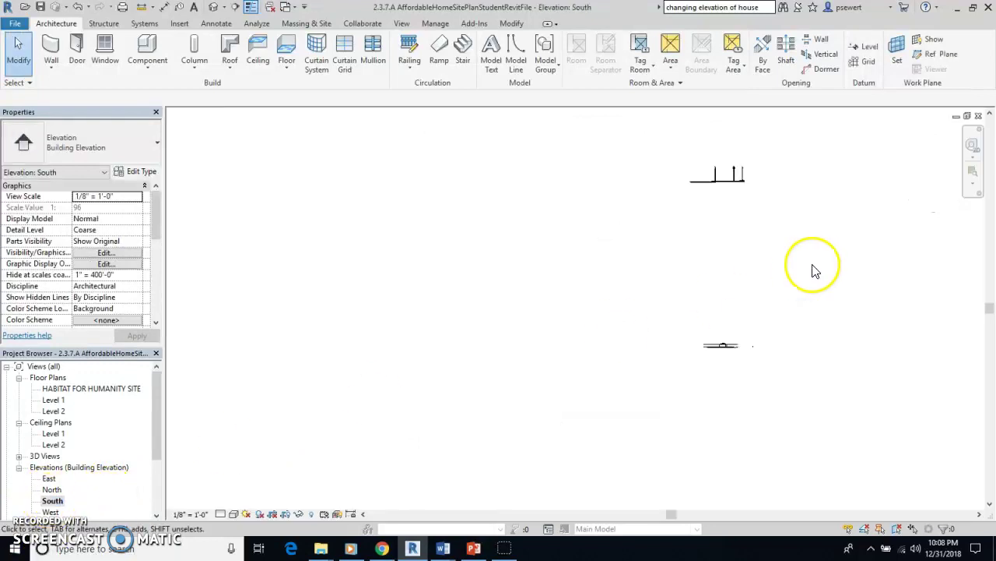
scroll(782, 258, up, 1)
middle_drag(782, 258, 615, 317)
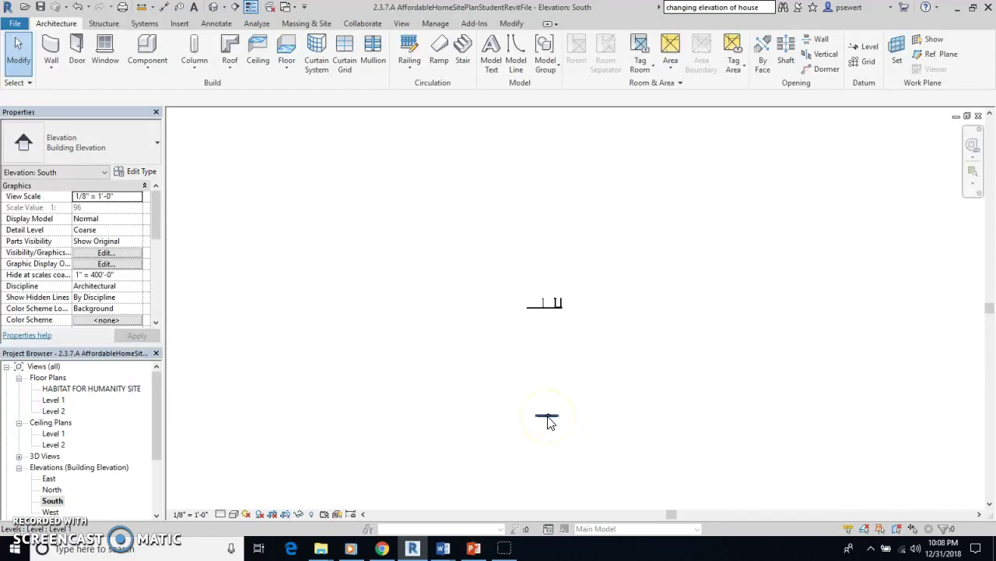
scroll(549, 419, up, 3)
scroll(532, 439, up, 2)
scroll(557, 391, up, 4)
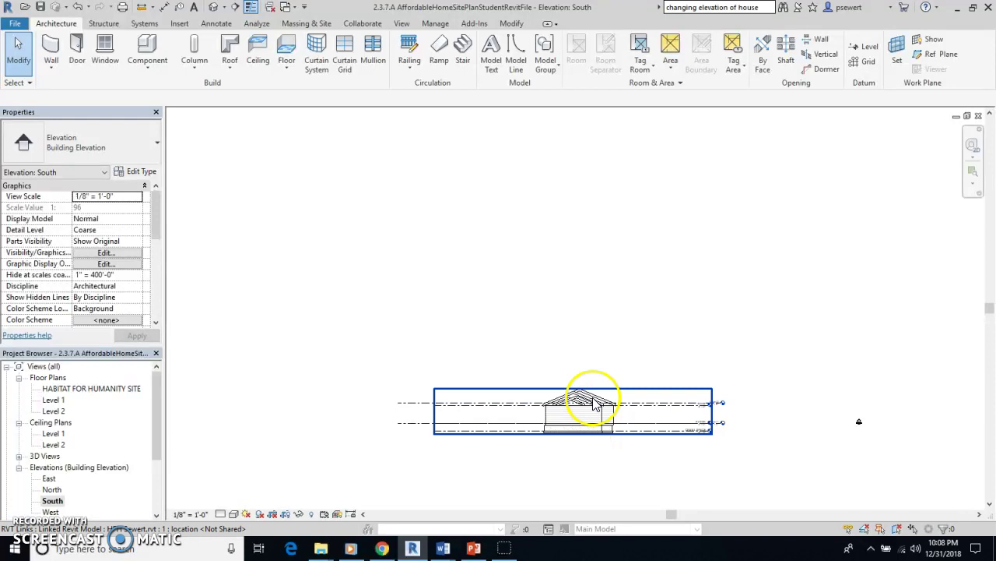
click(576, 400)
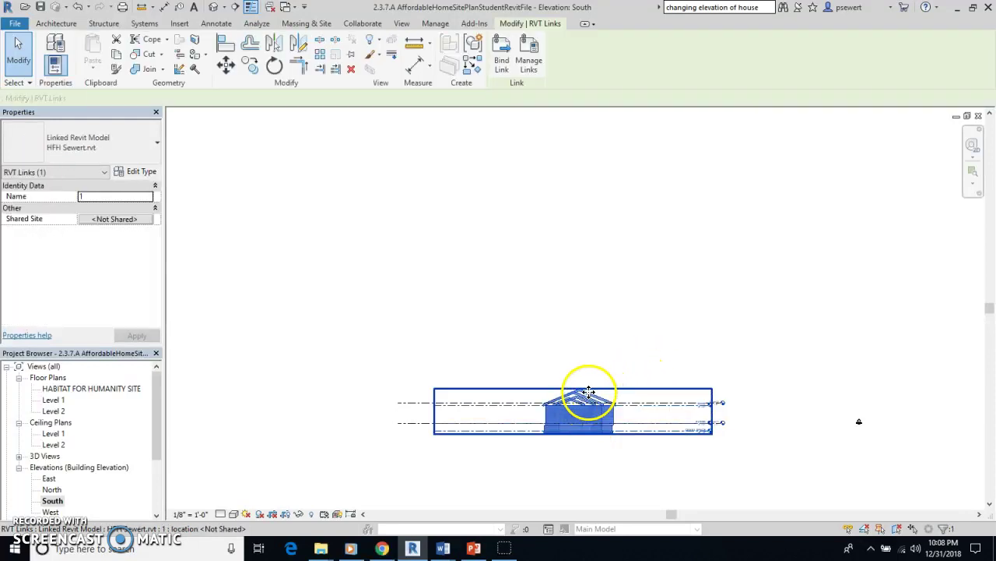
scroll(581, 385, down, 5)
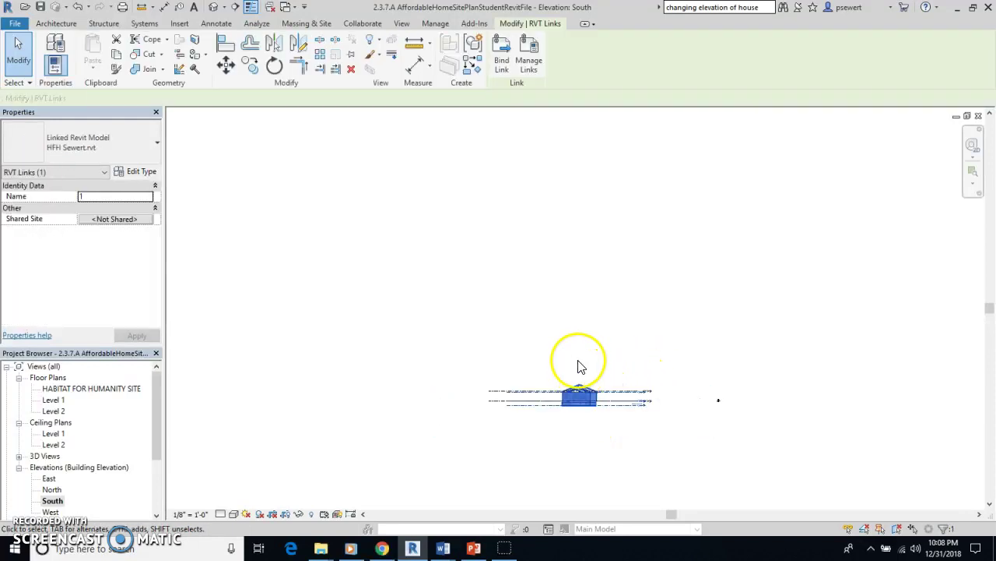
scroll(585, 221, down, 1)
middle_drag(590, 209, 578, 321)
drag(573, 442, 573, 153)
scroll(574, 155, up, 5)
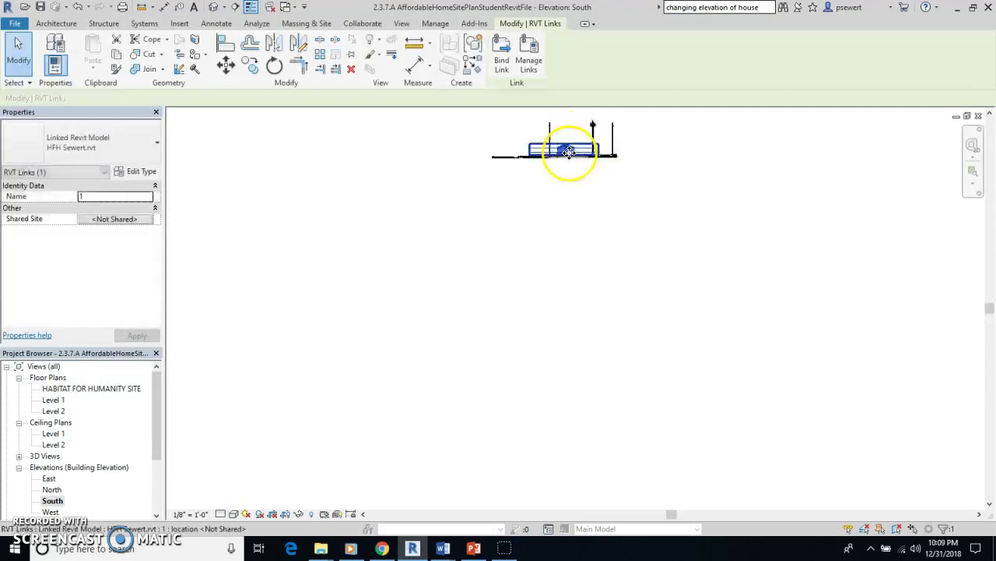
scroll(576, 195, up, 3)
mouse_move(589, 202)
middle_down()
mouse_move(605, 201)
mouse_move(597, 320)
mouse_move(588, 318)
middle_up()
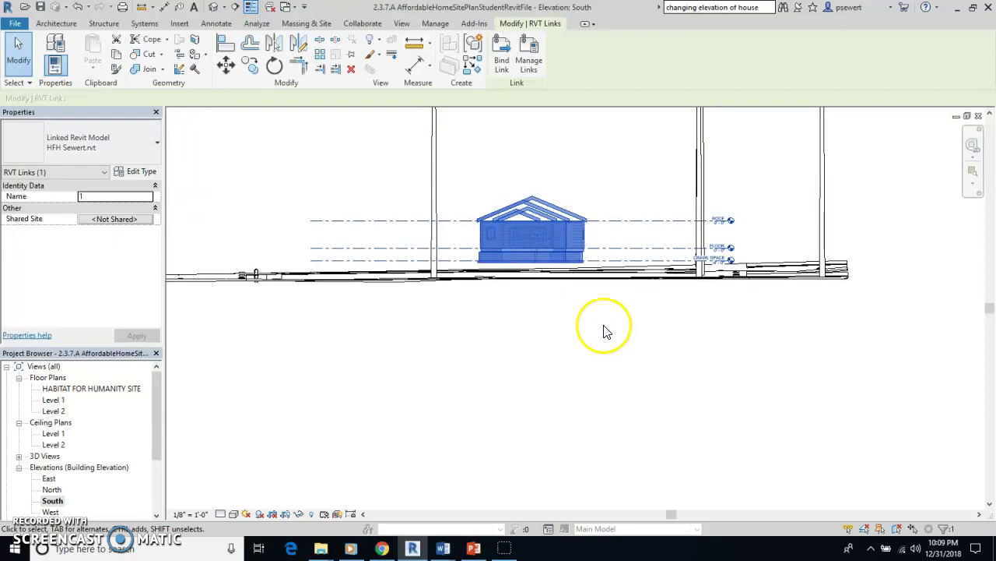
click(606, 327)
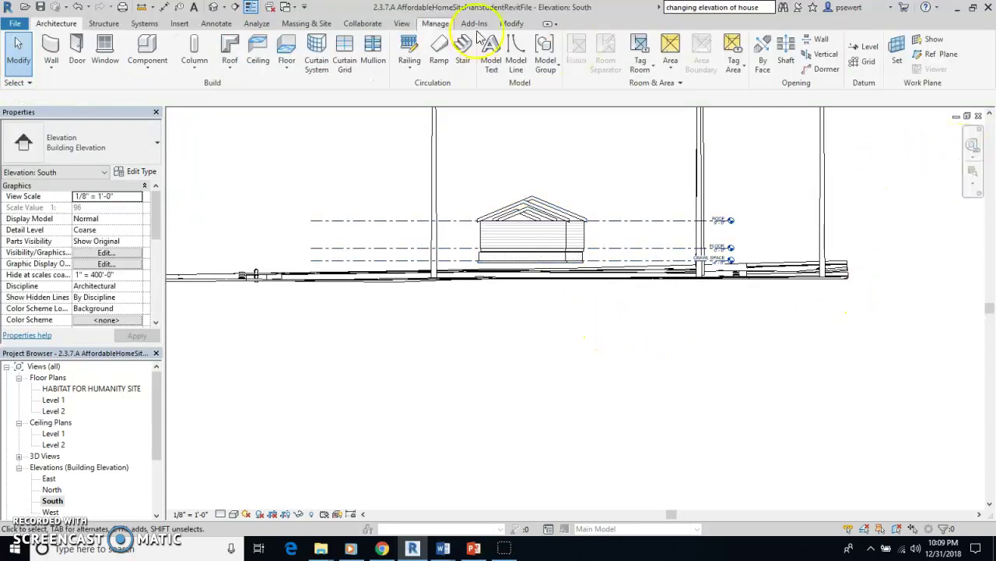
Step: Check the house on the site in the 3D view using Wireframe, and set the visual style to Shaded
click(215, 7)
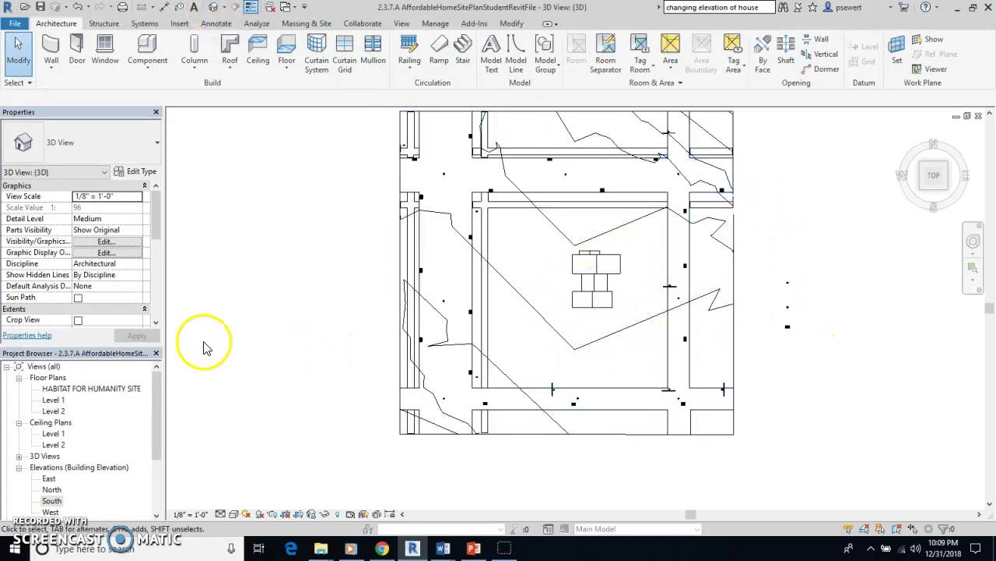
click(231, 515)
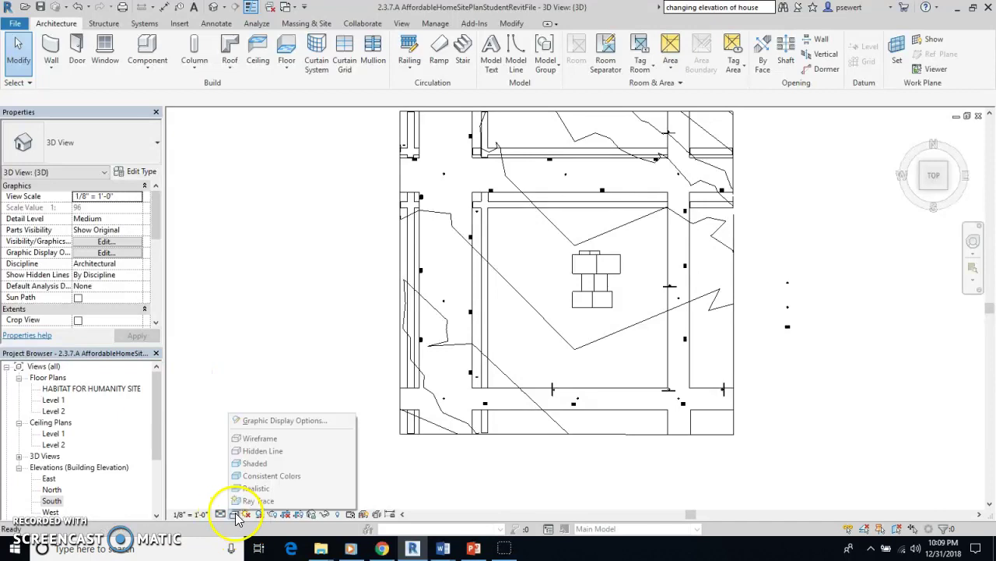
click(271, 440)
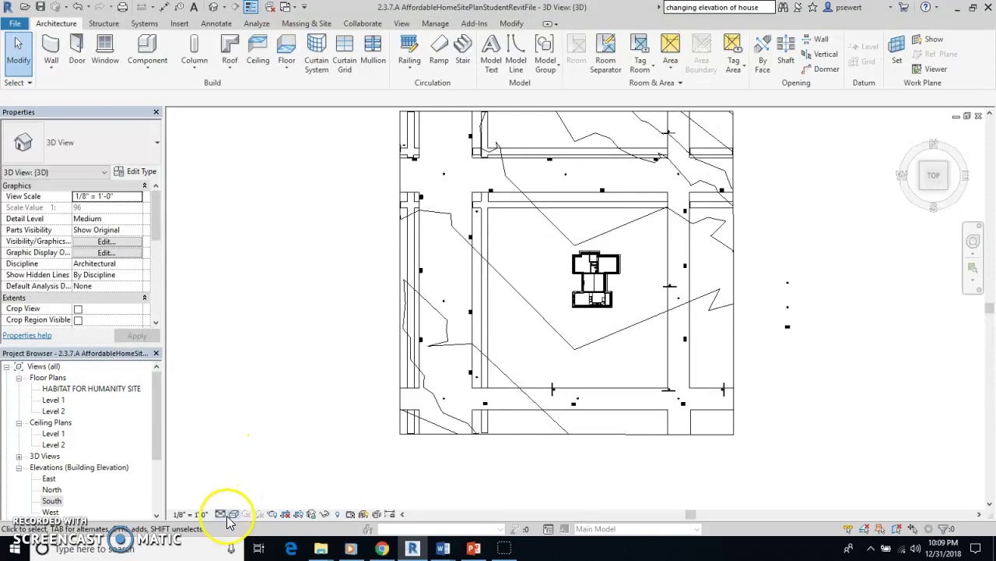
click(231, 515)
click(262, 463)
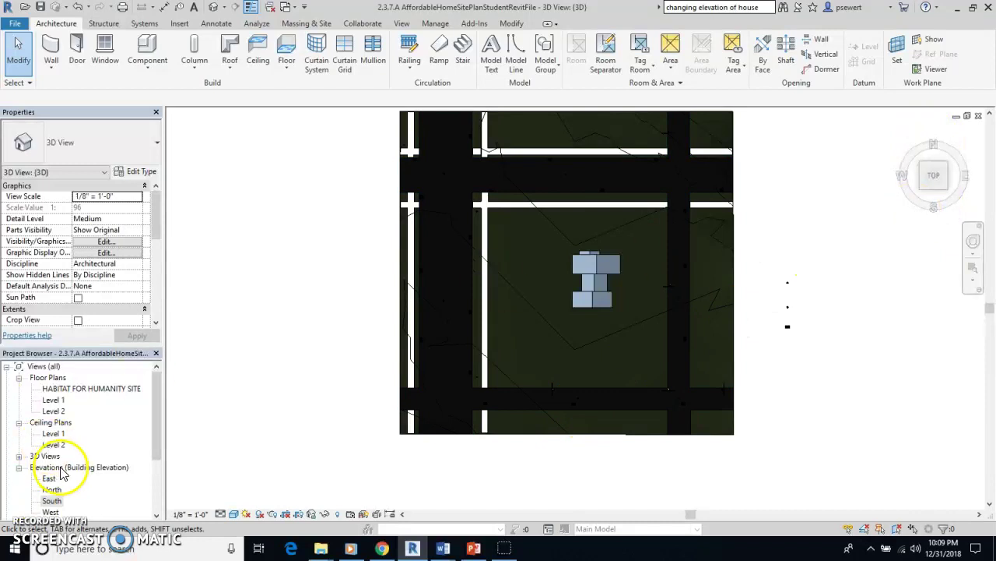
Step: Examine the height of the house's base against the ground lines in the South elevation, and return to the 3D view
double_click(52, 501)
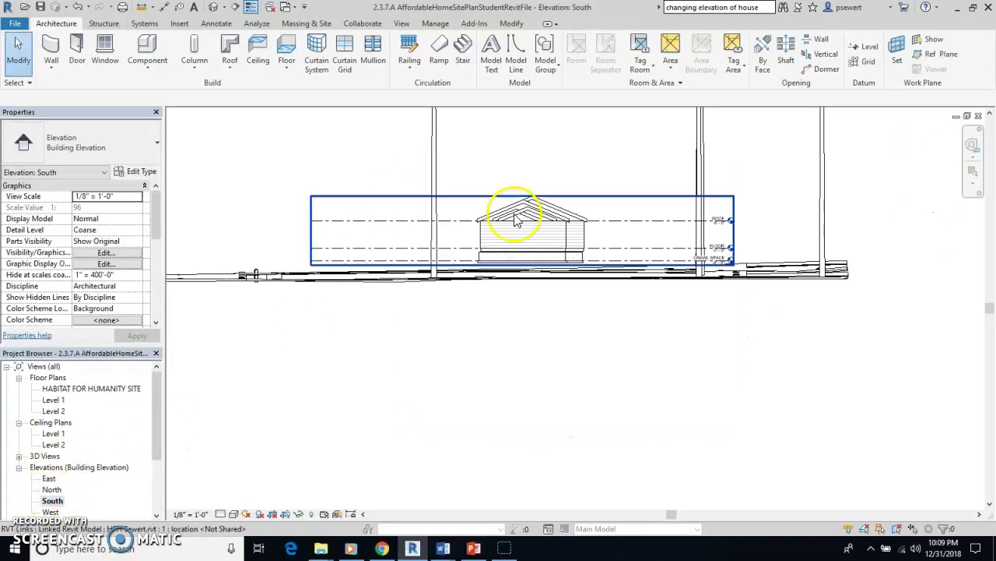
scroll(580, 319, up, 4)
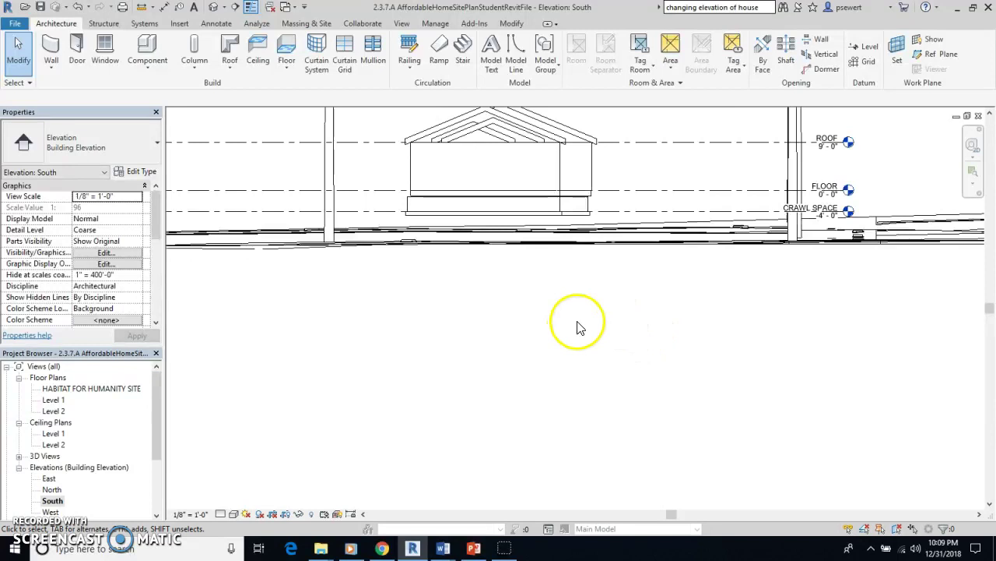
middle_drag(586, 330, 652, 334)
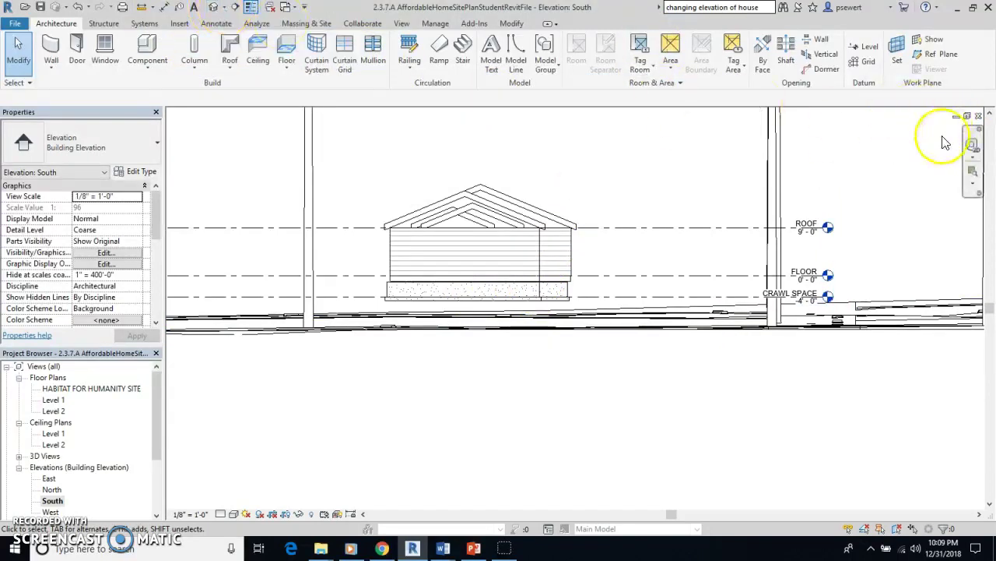
click(212, 7)
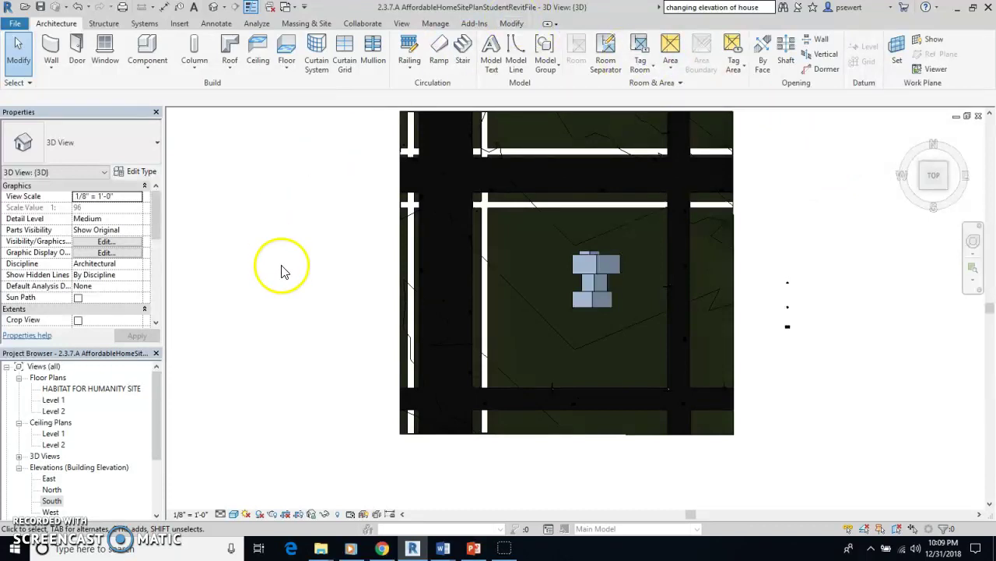
Step: Draw a building section west to east across the entire HABITAT FOR HUMANITY SITE floor plan, cutting through the middle of the house
click(511, 23)
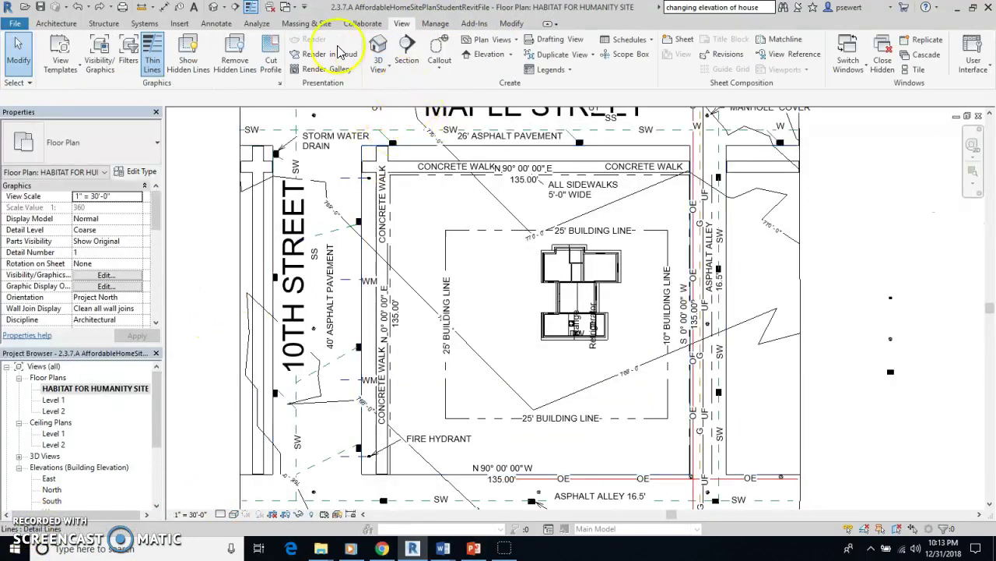
click(71, 389)
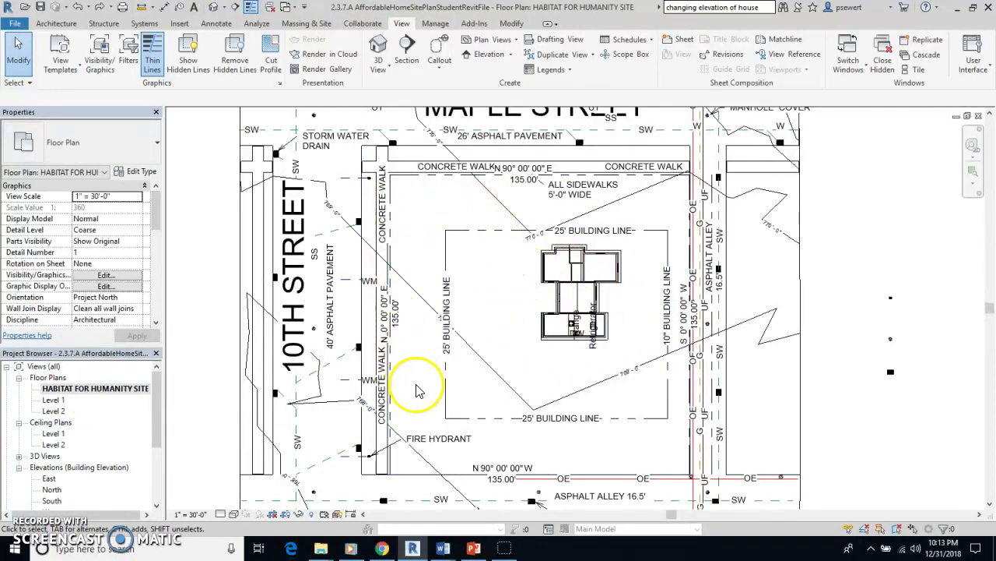
click(404, 45)
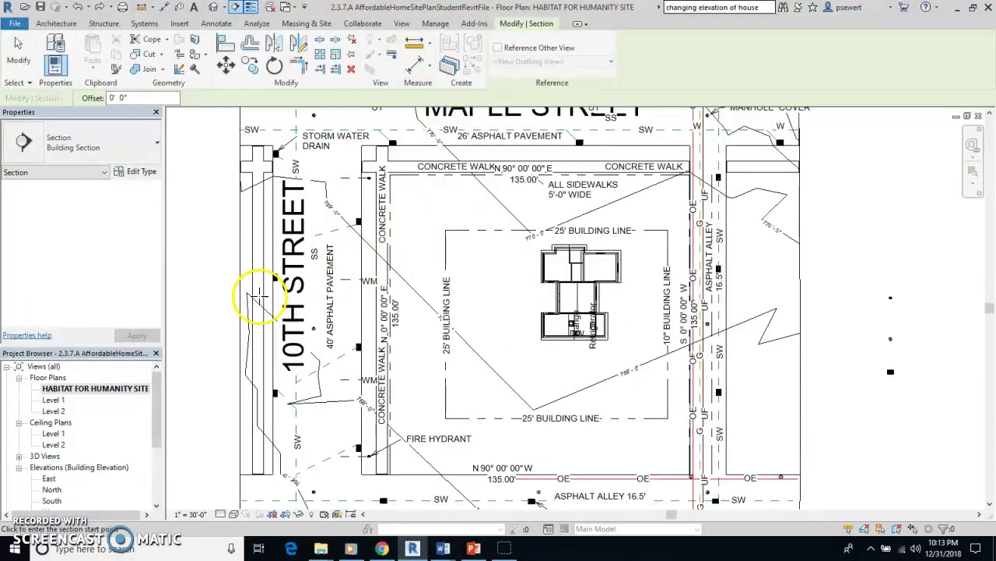
click(203, 288)
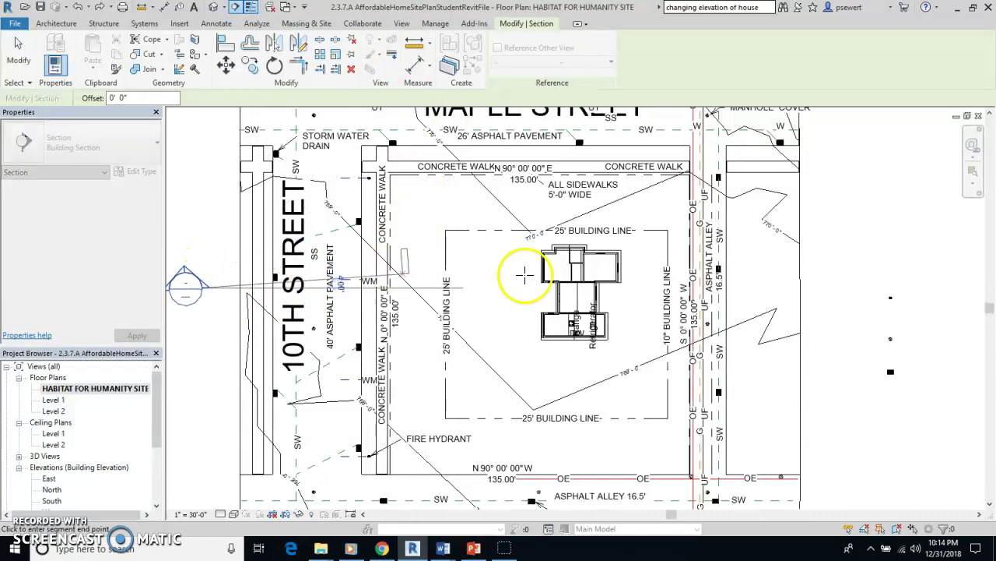
click(855, 290)
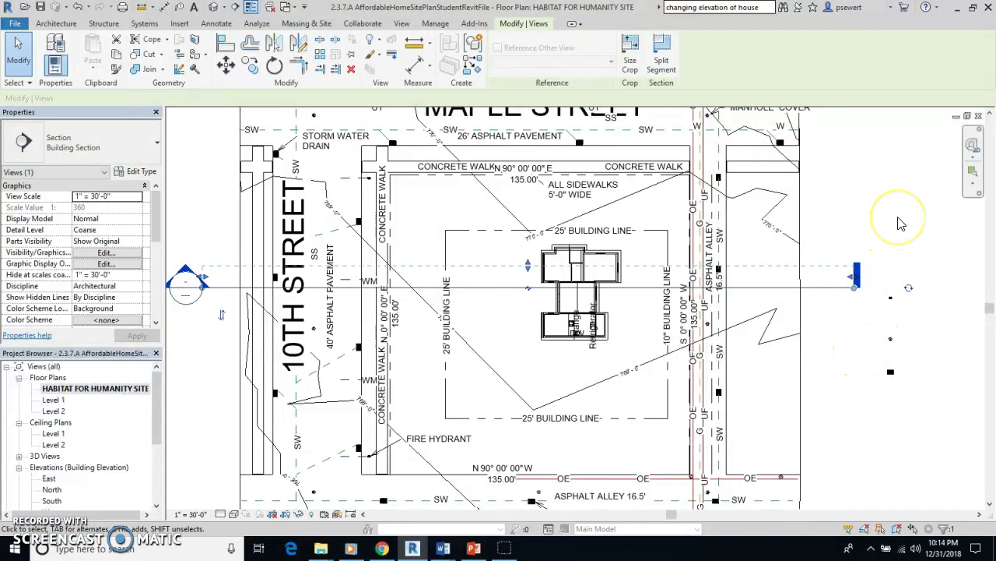
key(Return)
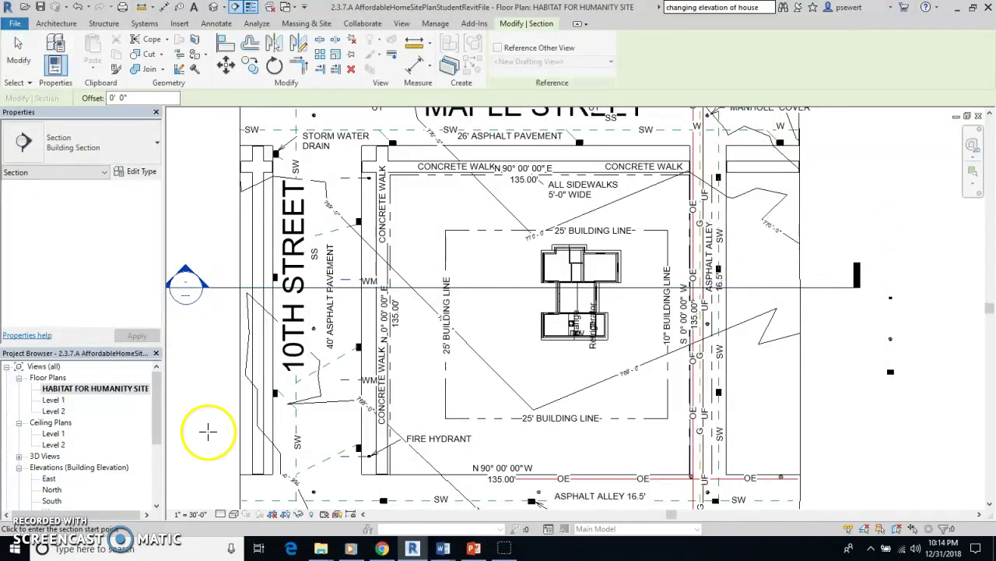
key(Escape)
Step: Open the Section 1 view and examine the linked house's vertical position relative to the terrain surface
scroll(146, 459, down, 3)
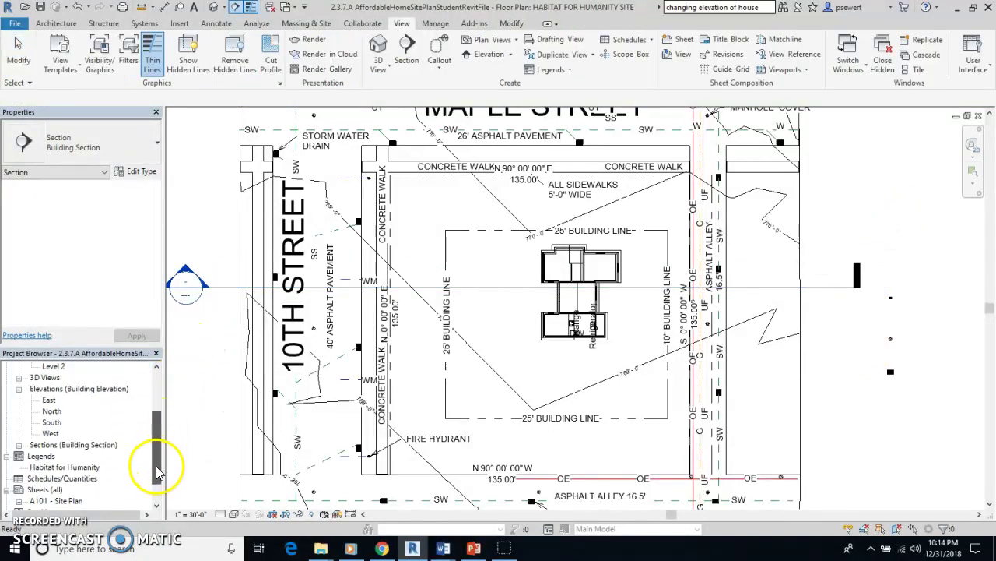
click(155, 489)
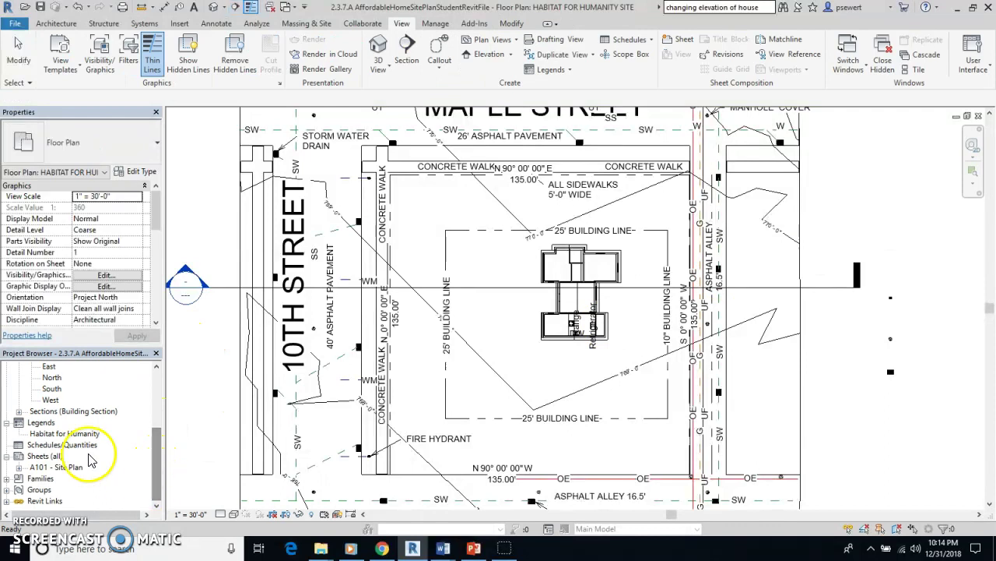
click(18, 413)
double_click(60, 423)
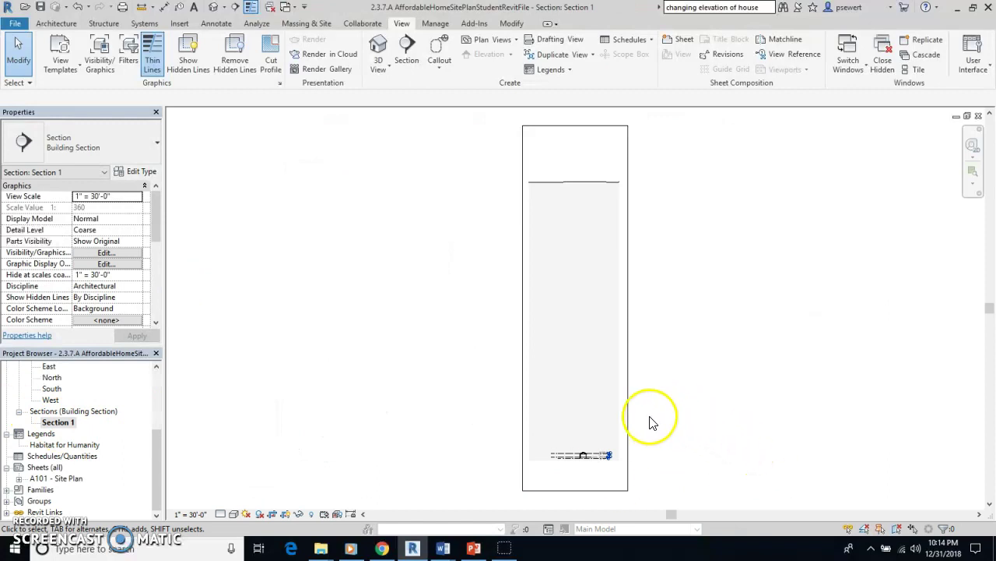
scroll(596, 476, down, 1)
scroll(598, 480, up, 1)
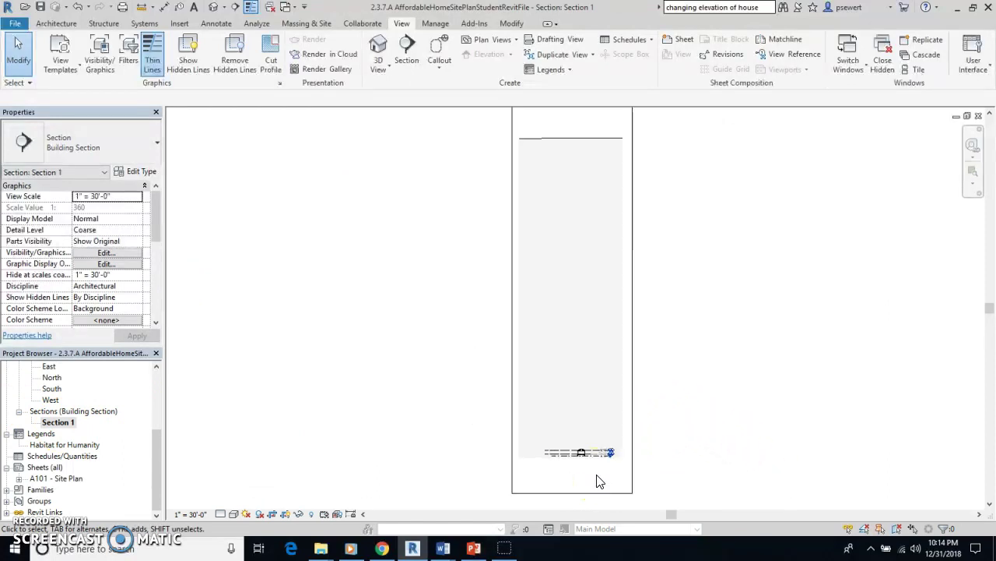
scroll(597, 482, up, 5)
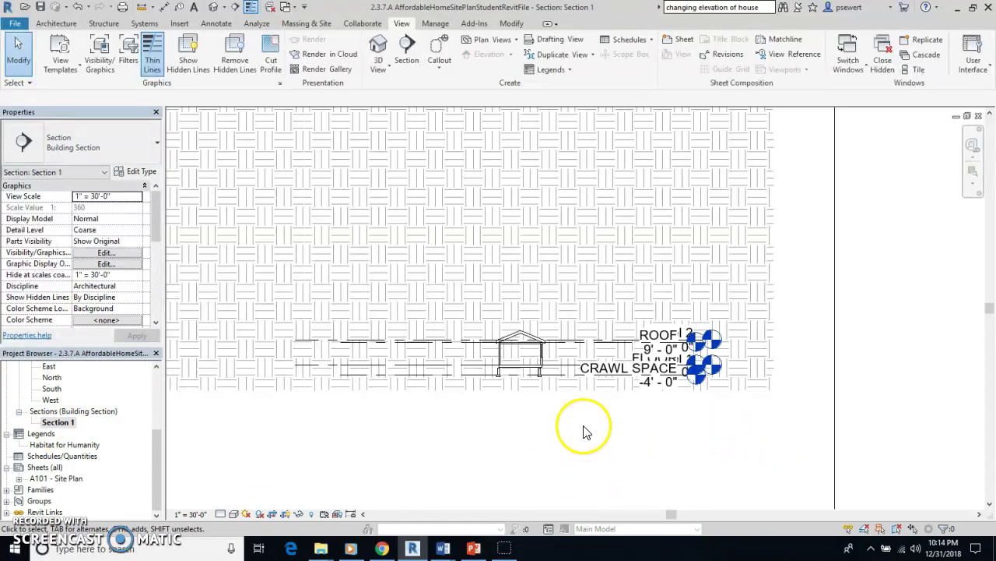
scroll(586, 432, up, 2)
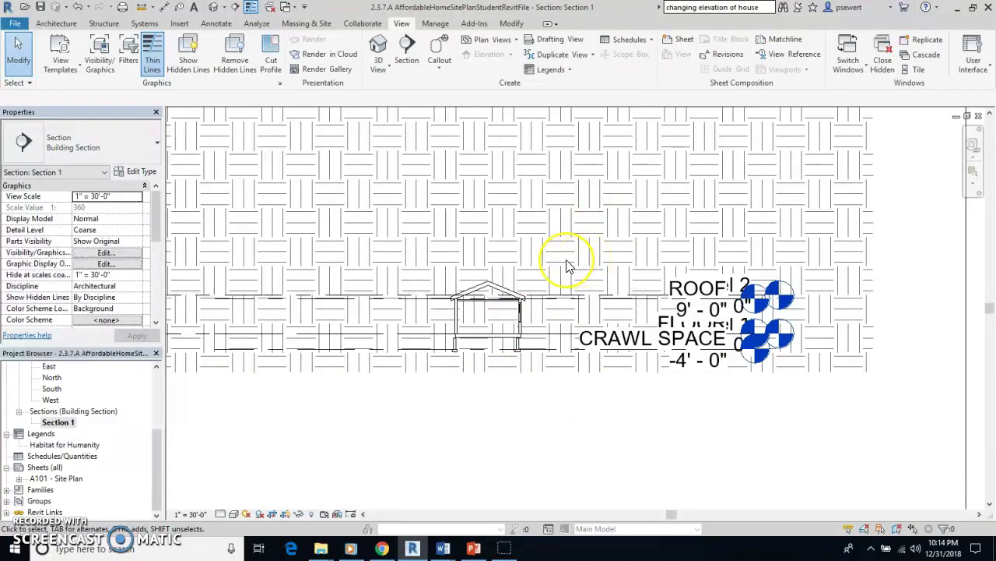
scroll(566, 260, up, 2)
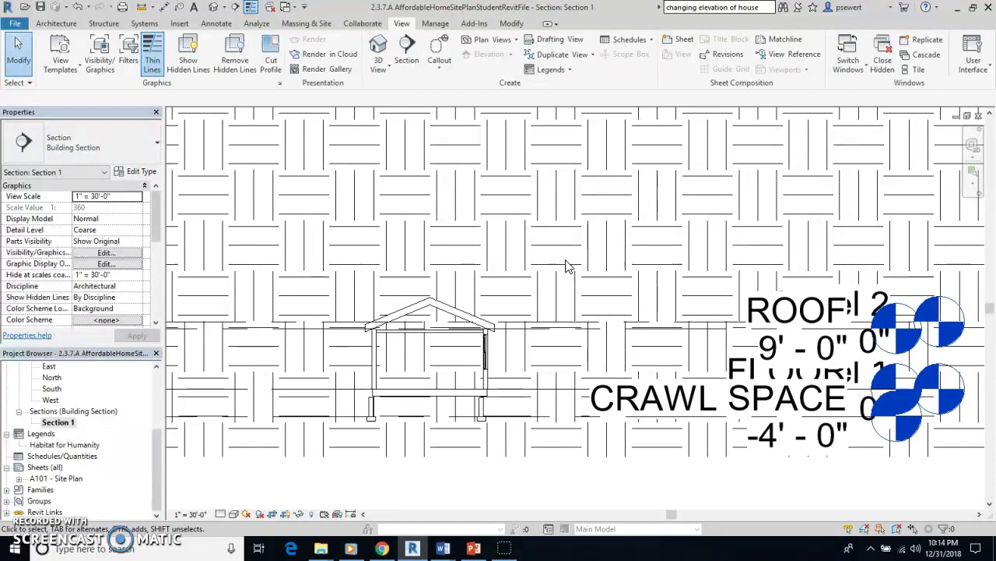
scroll(567, 260, down, 7)
scroll(571, 200, down, 2)
middle_drag(569, 207, 540, 433)
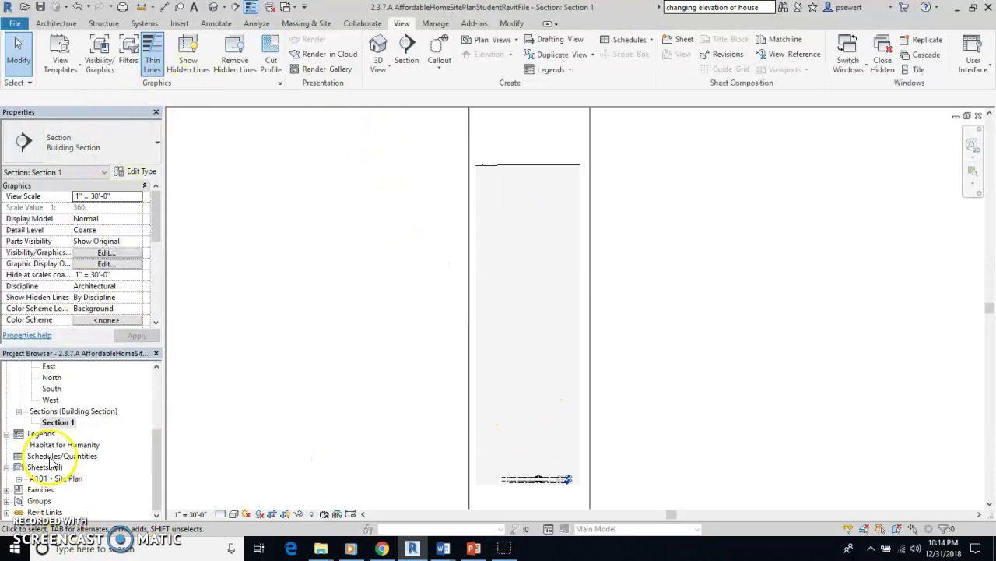
Step: Open the East elevation and locate the linked house far below the site's ground line
drag(161, 444, 168, 385)
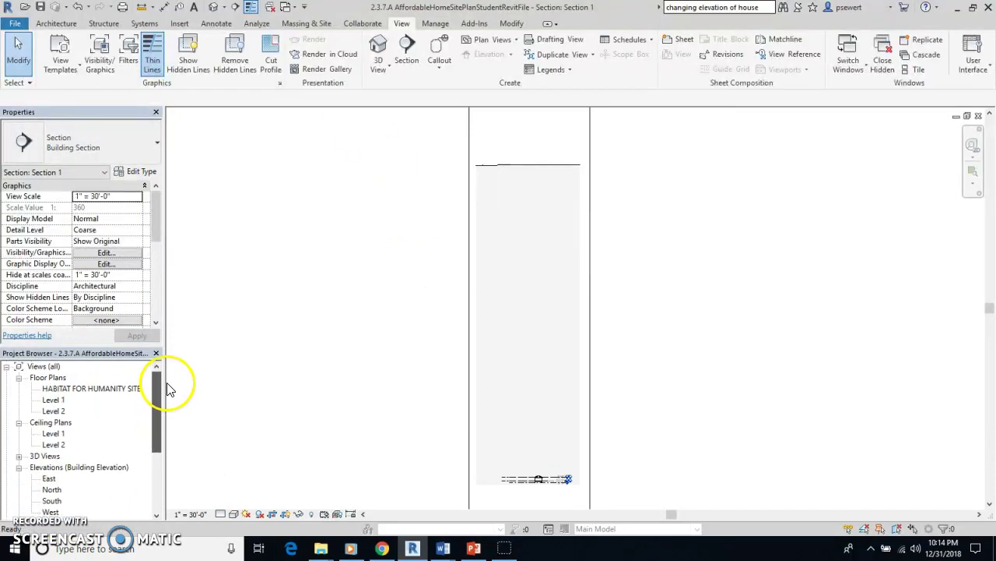
double_click(81, 388)
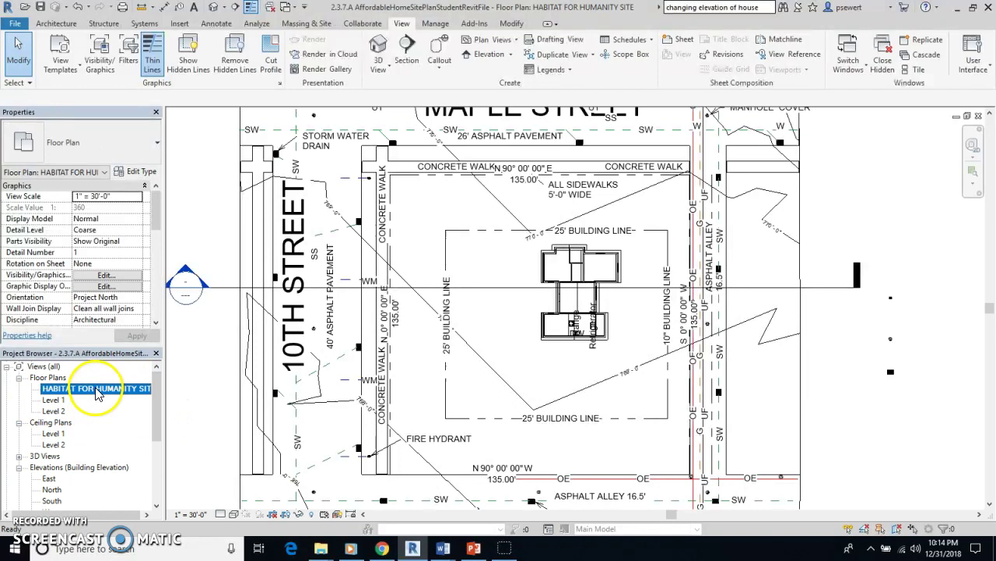
double_click(48, 478)
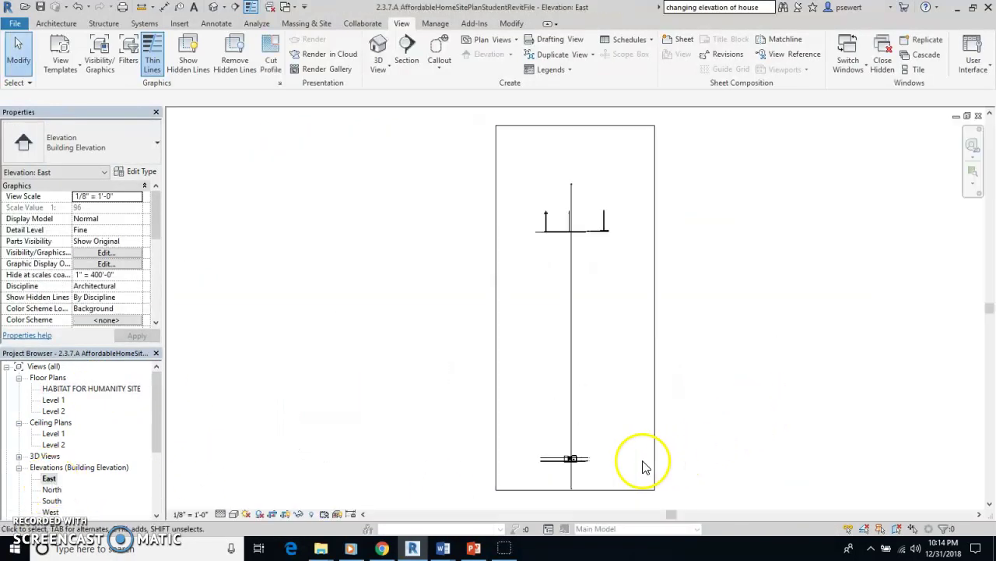
click(574, 462)
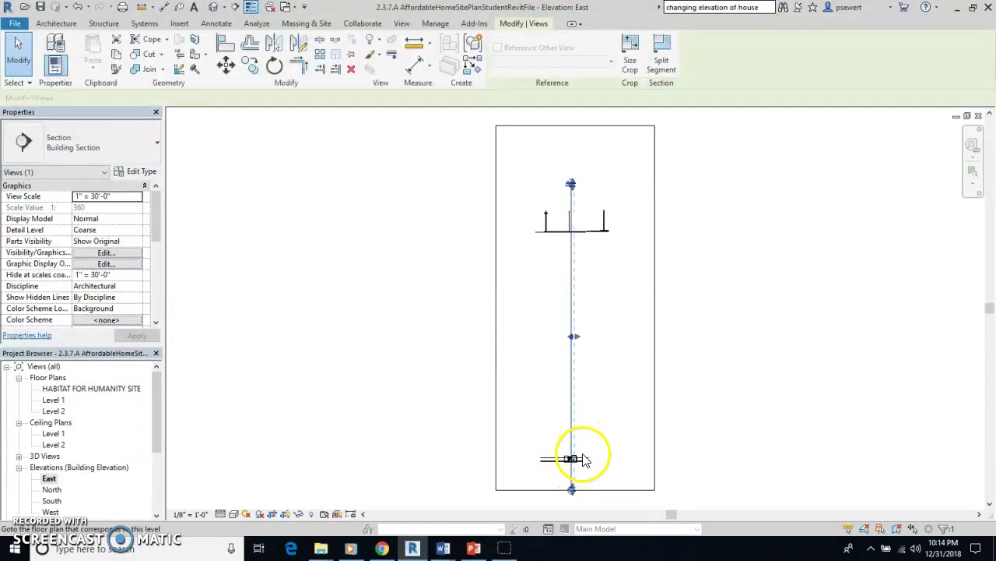
click(506, 436)
scroll(556, 471, up, 3)
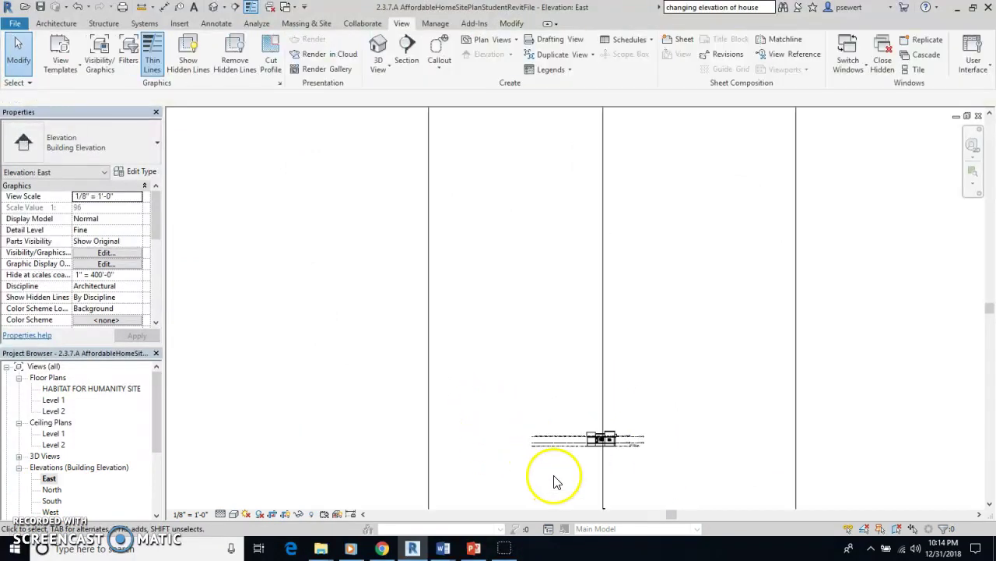
scroll(598, 465, up, 4)
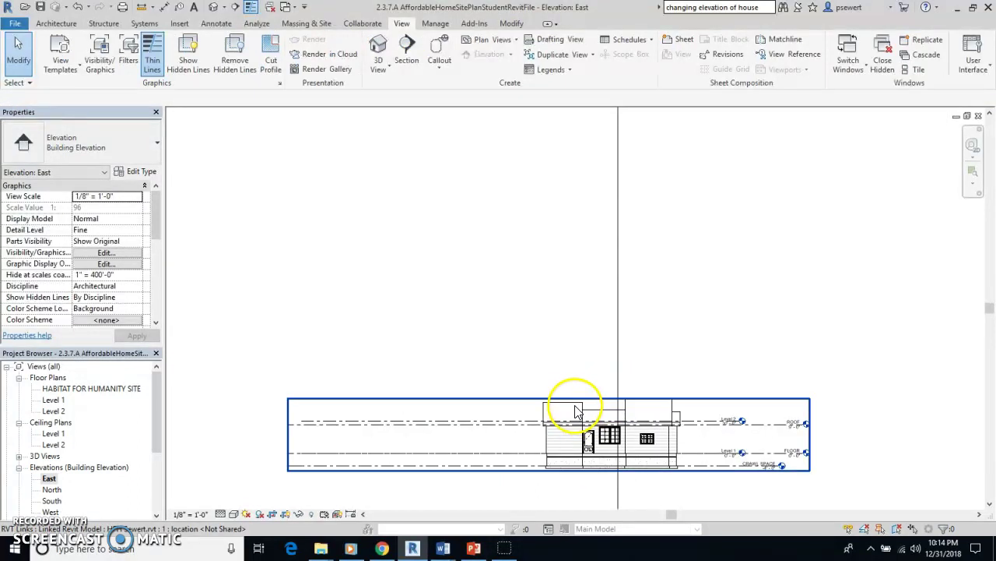
Step: Move the linked house straight up in the East elevation to just above the site's ground line
click(580, 410)
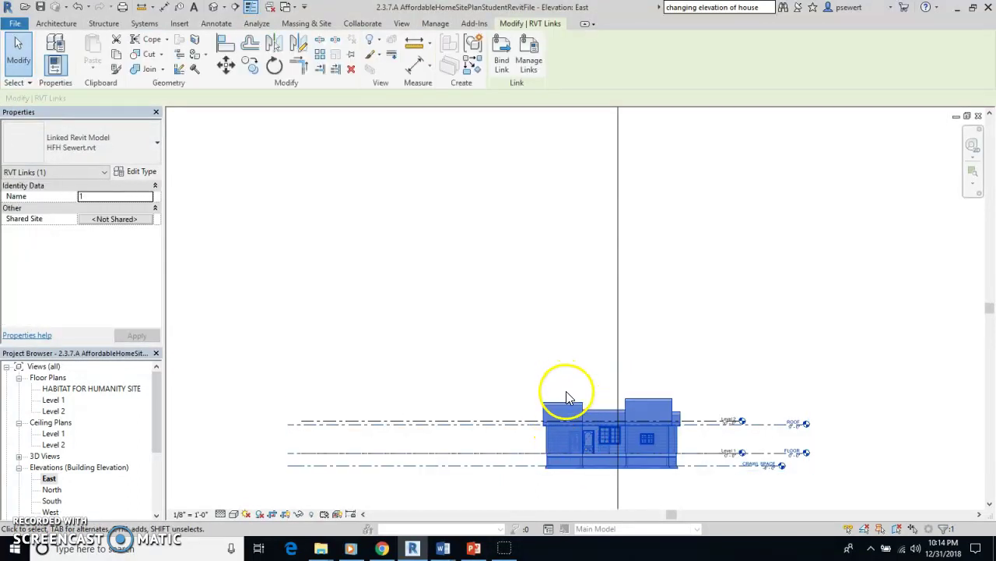
scroll(567, 390, down, 4)
scroll(567, 390, down, 3)
scroll(516, 230, down, 2)
middle_drag(515, 219, 520, 386)
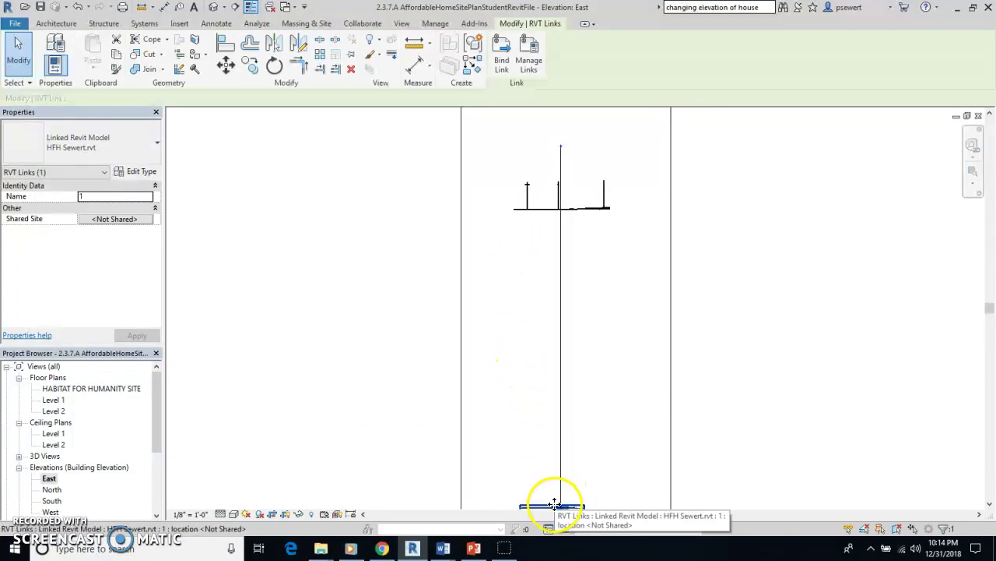
drag(552, 495, 527, 249)
drag(543, 199, 556, 196)
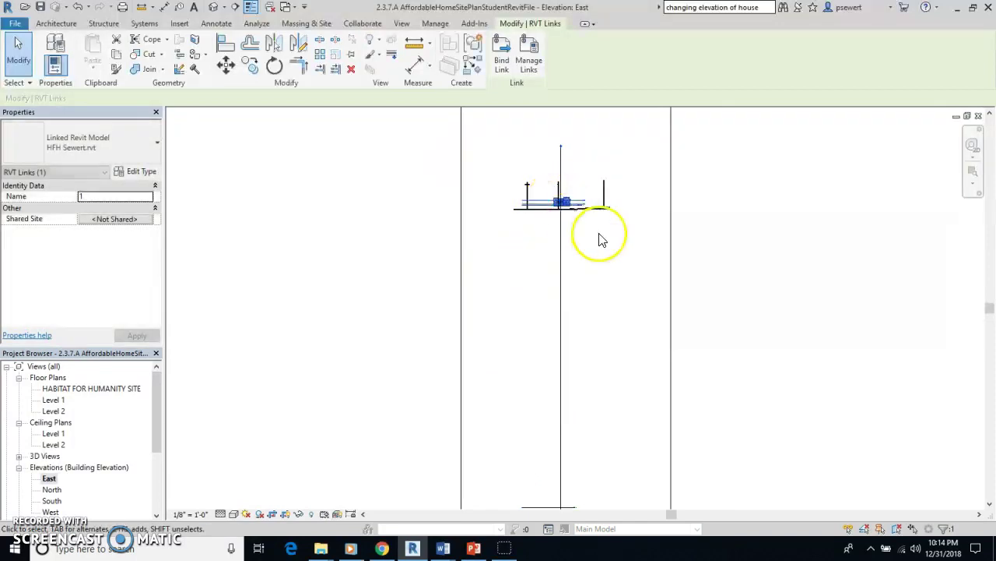
click(599, 239)
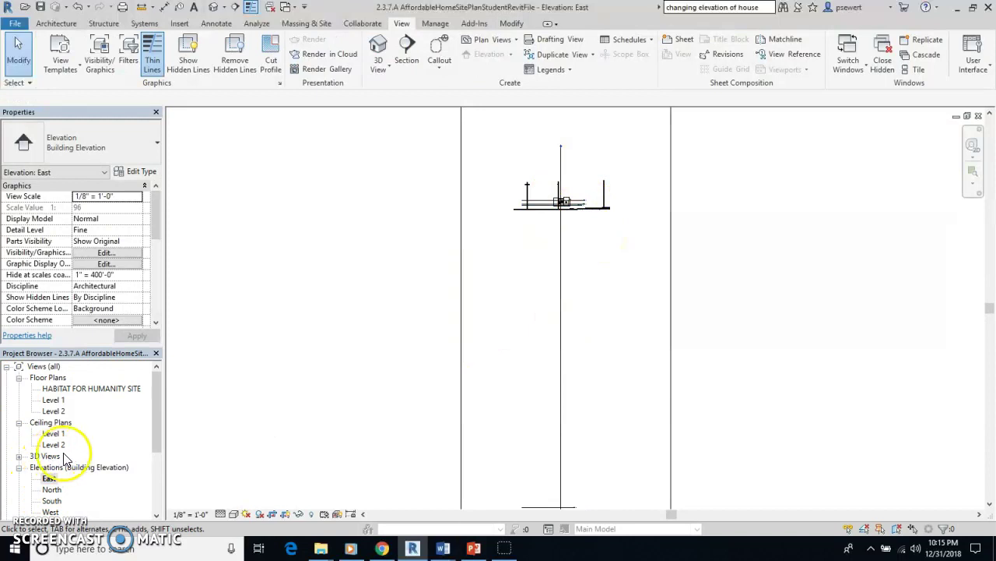
Step: Open the Section 1 view and examine the gap between the linked house's base and the terrain surface
drag(158, 421, 157, 459)
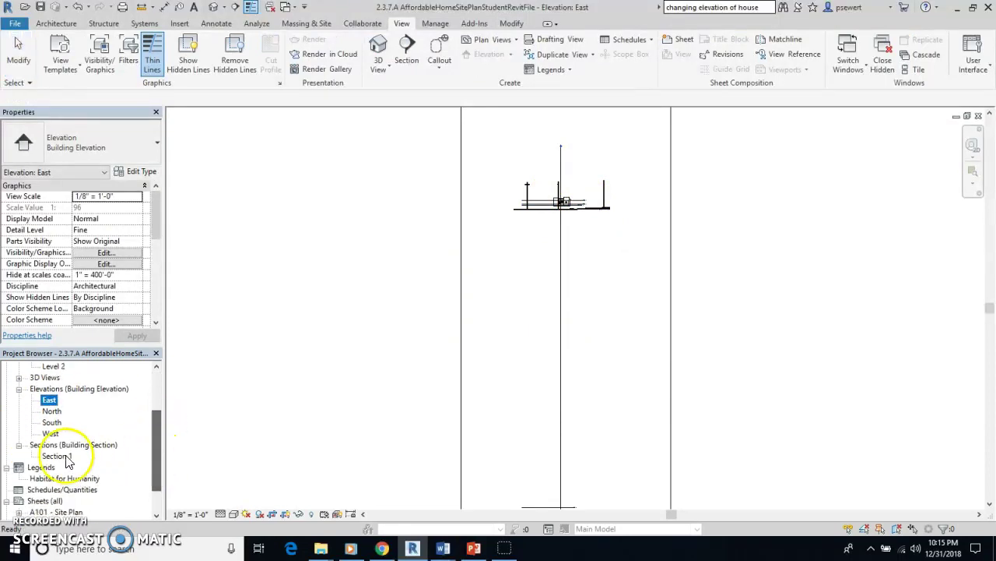
double_click(49, 458)
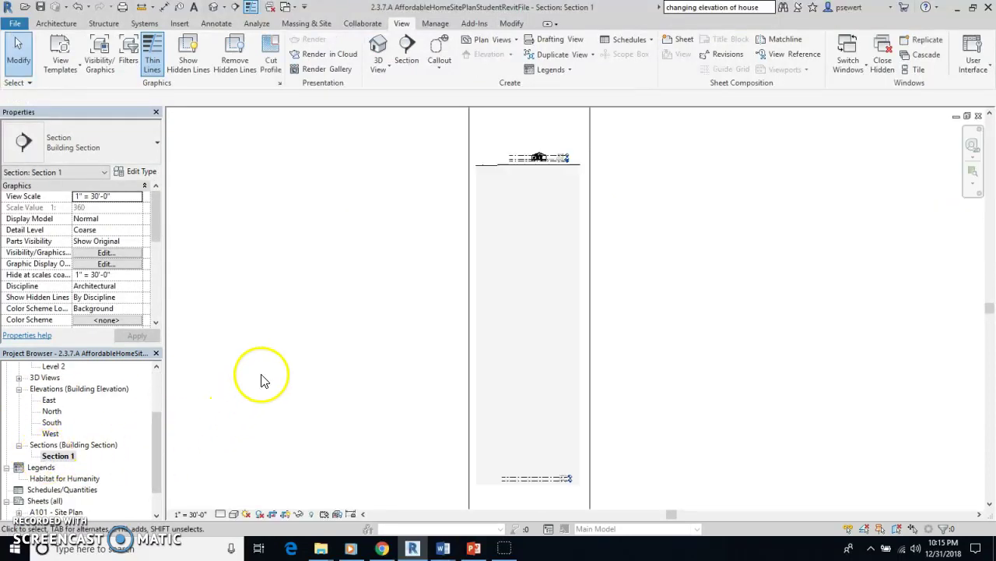
scroll(543, 150, up, 4)
scroll(537, 156, up, 3)
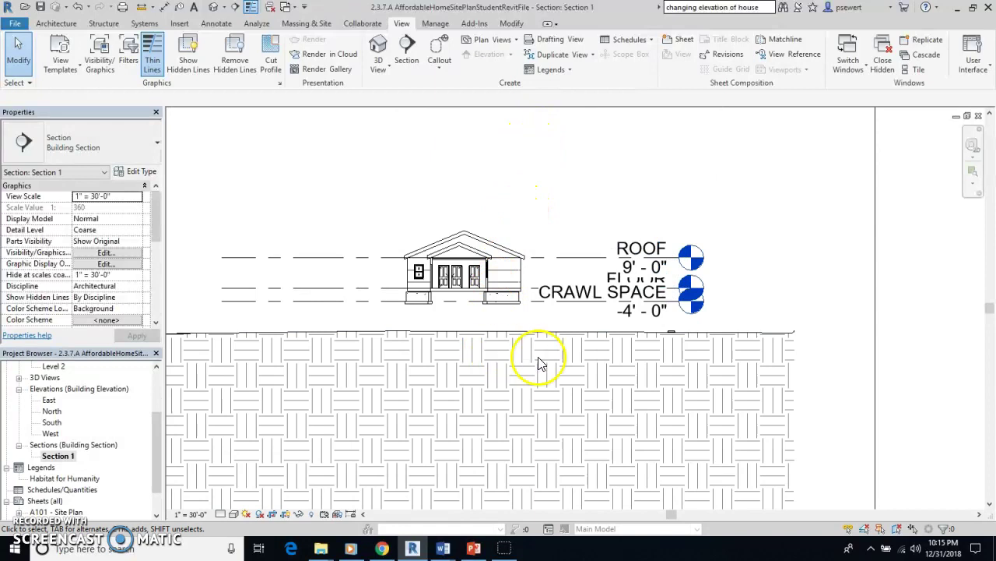
Step: Lower the linked house in Section 1 until its floor sits at the terrain surface and its crawl space is below ground
click(502, 293)
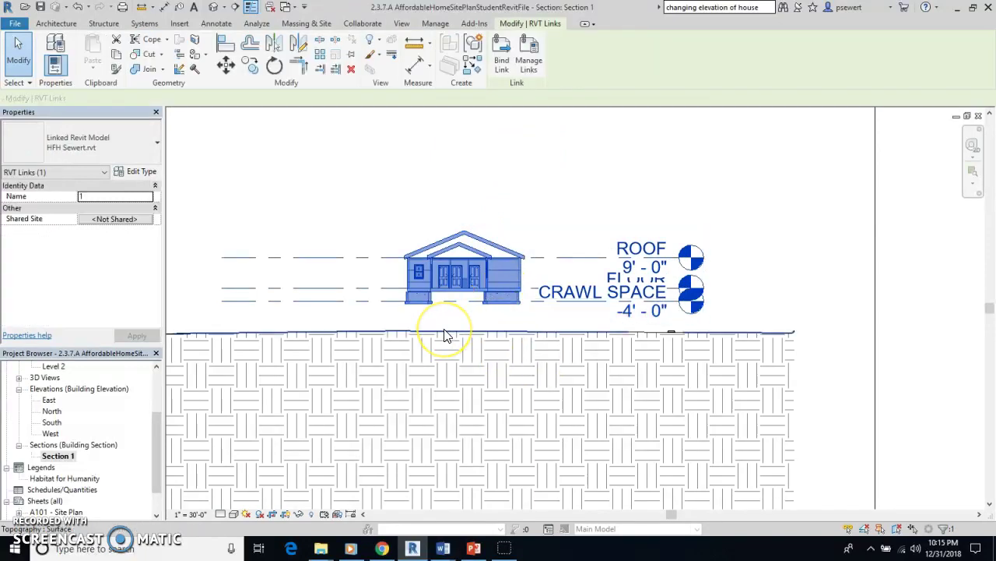
key(Down)
key(Down)
key(Down)
key(Down)
key(Down)
key(Down)
key(Down)
key(Down)
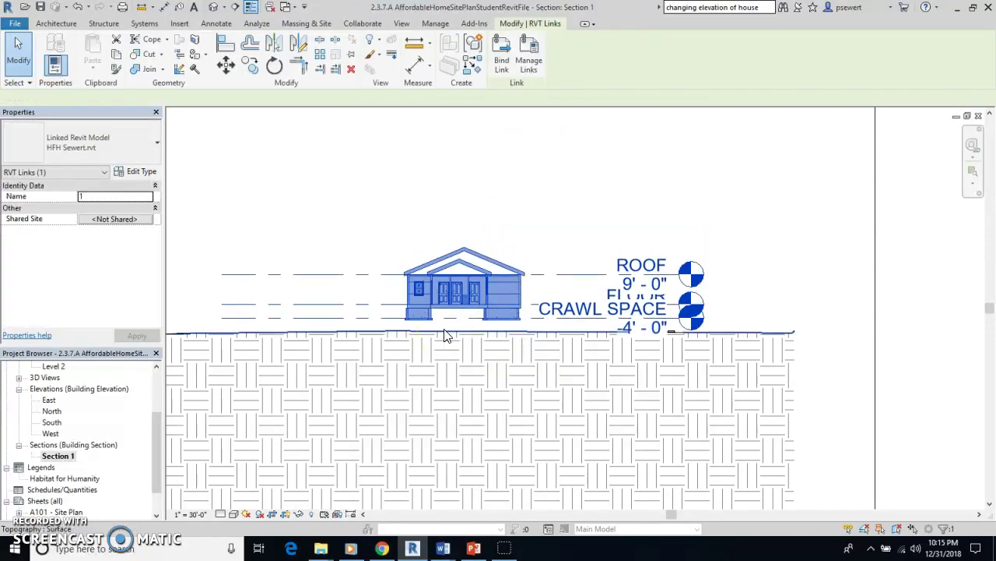
key(Down)
key(Down)
key(Down)
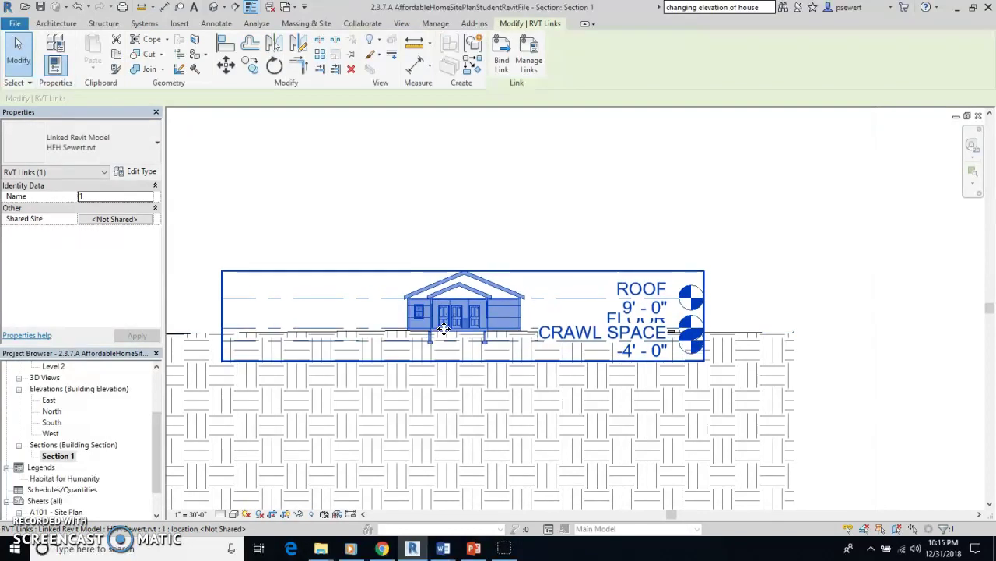
click(510, 226)
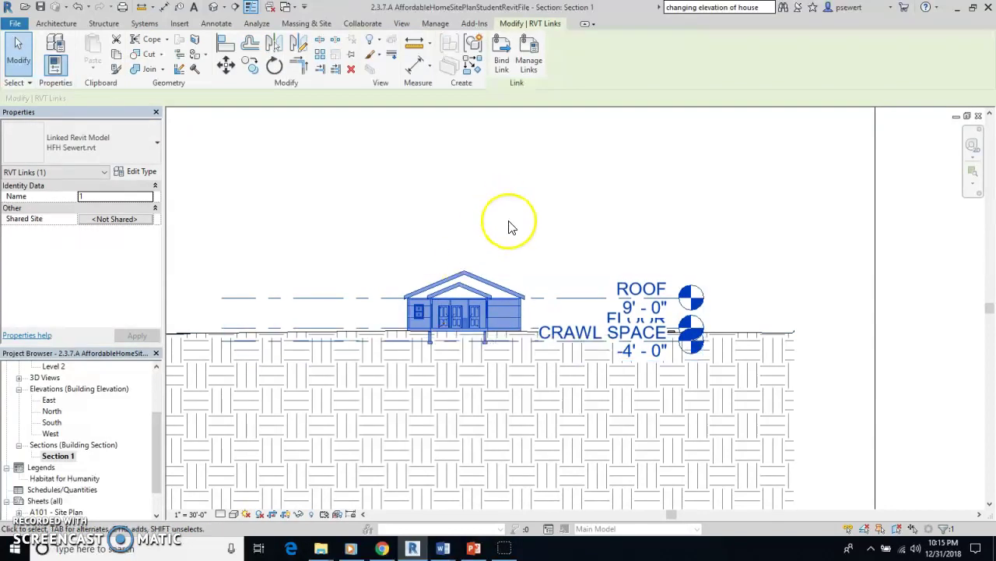
click(510, 228)
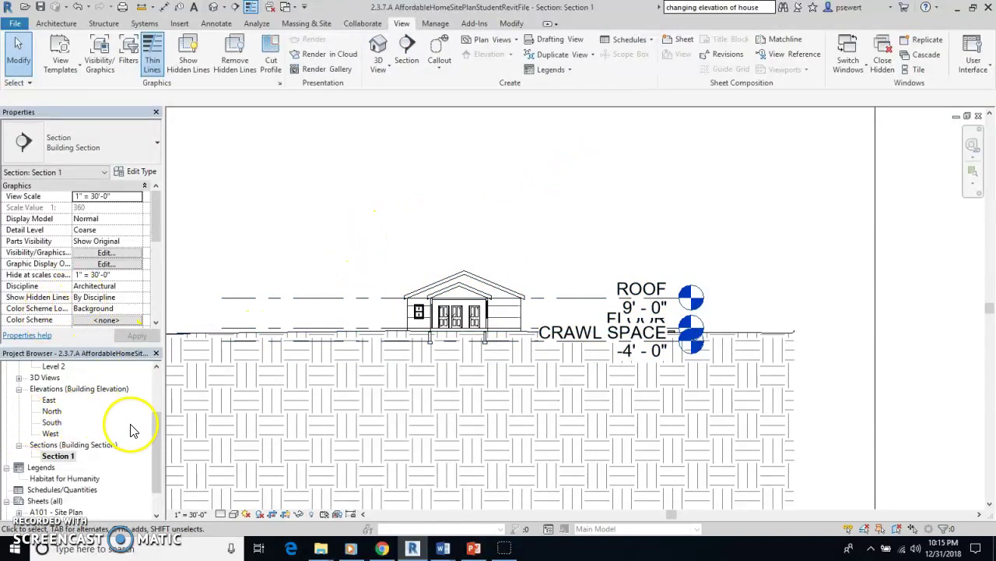
Step: Check the house's placement in the HABITAT FOR HUMANITY SITE floor plan and in the 3D view's home orientation
drag(157, 427, 160, 367)
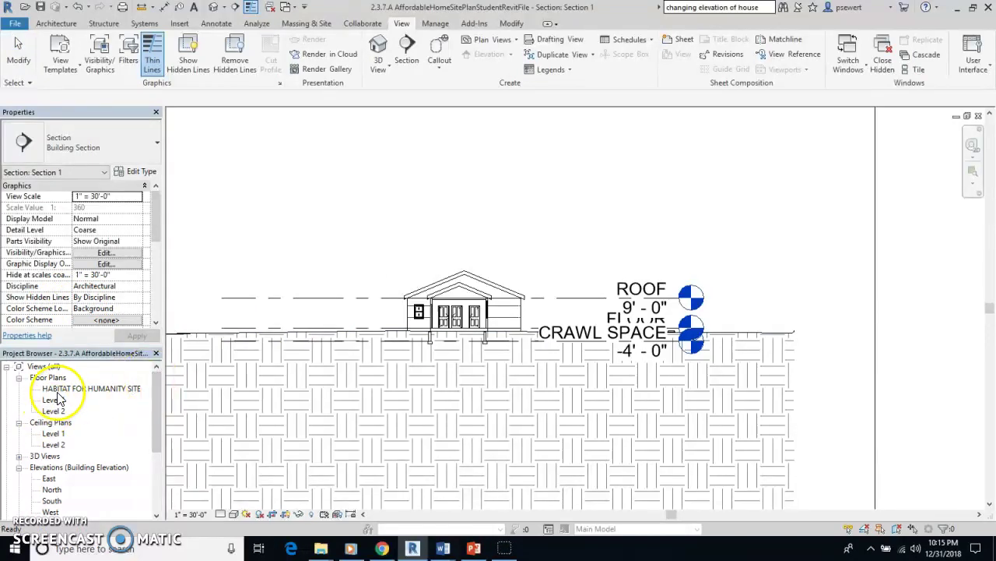
double_click(68, 388)
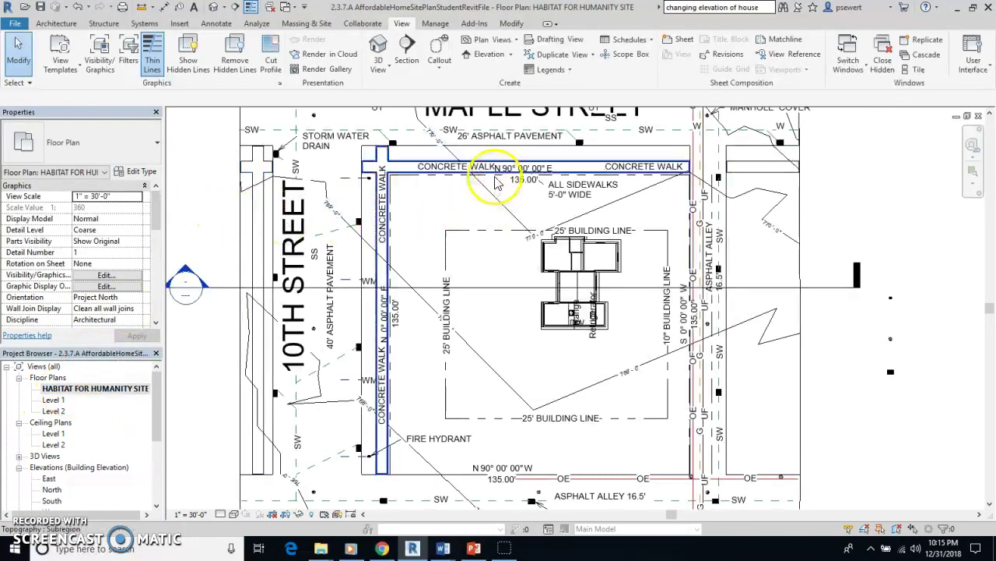
click(379, 48)
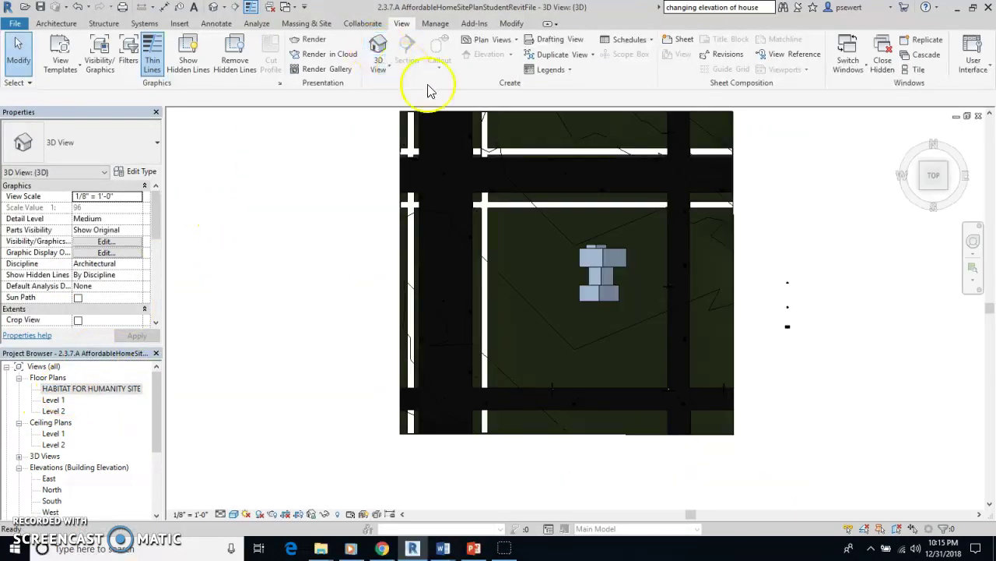
click(901, 135)
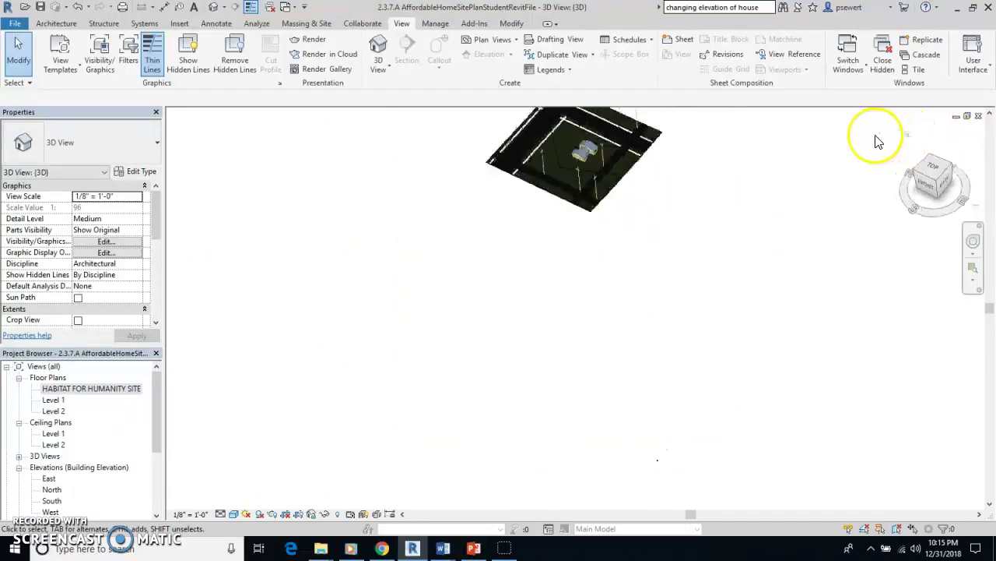
scroll(585, 191, down, 2)
scroll(584, 194, up, 5)
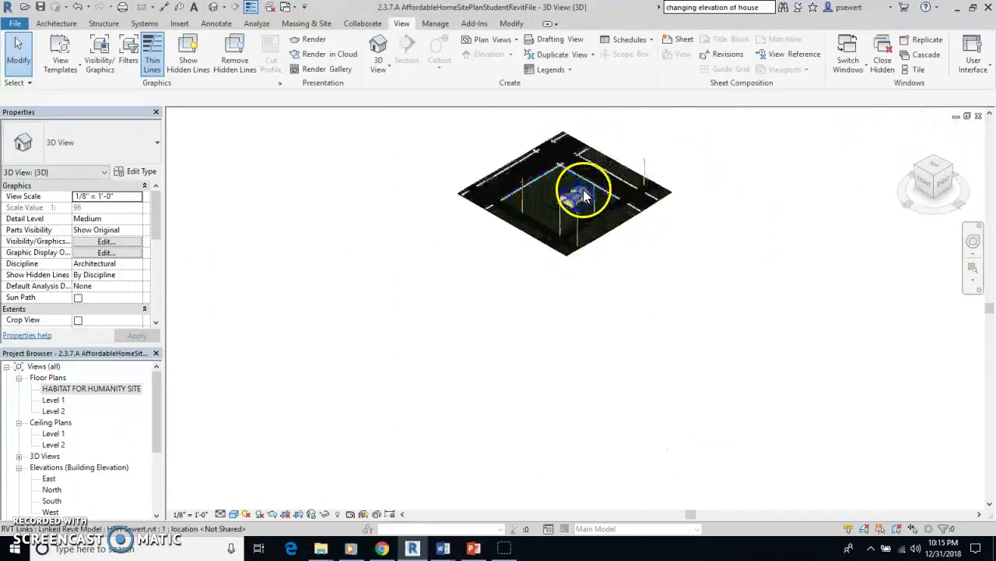
scroll(647, 201, up, 3)
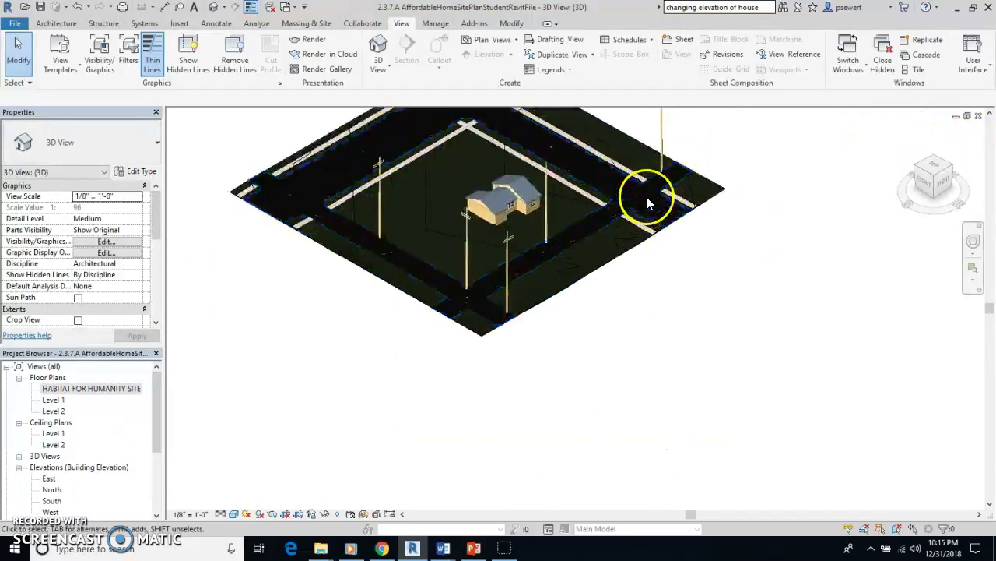
Step: Examine the house on its lot from the left-front corner in the 3D view
click(919, 173)
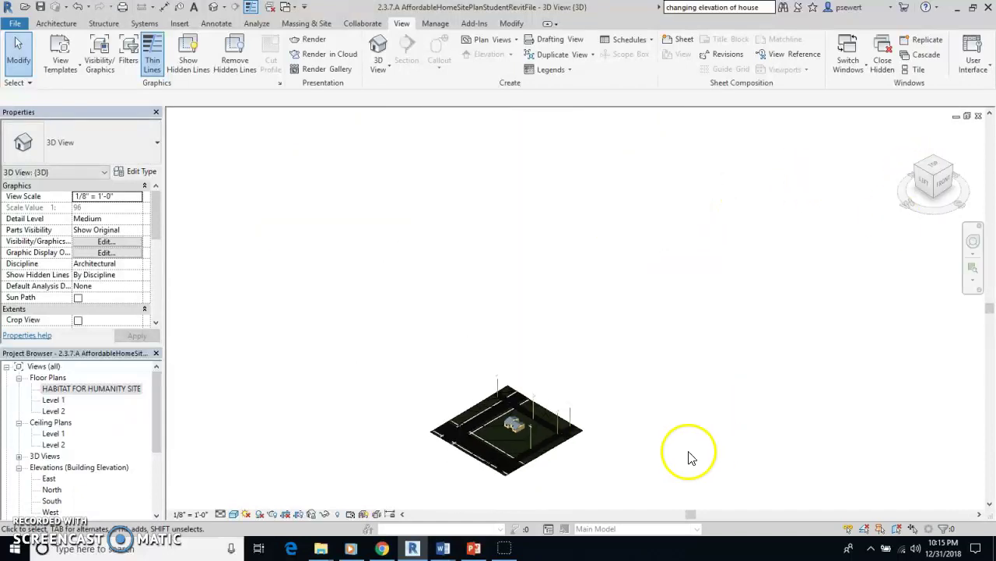
scroll(575, 195, up, 8)
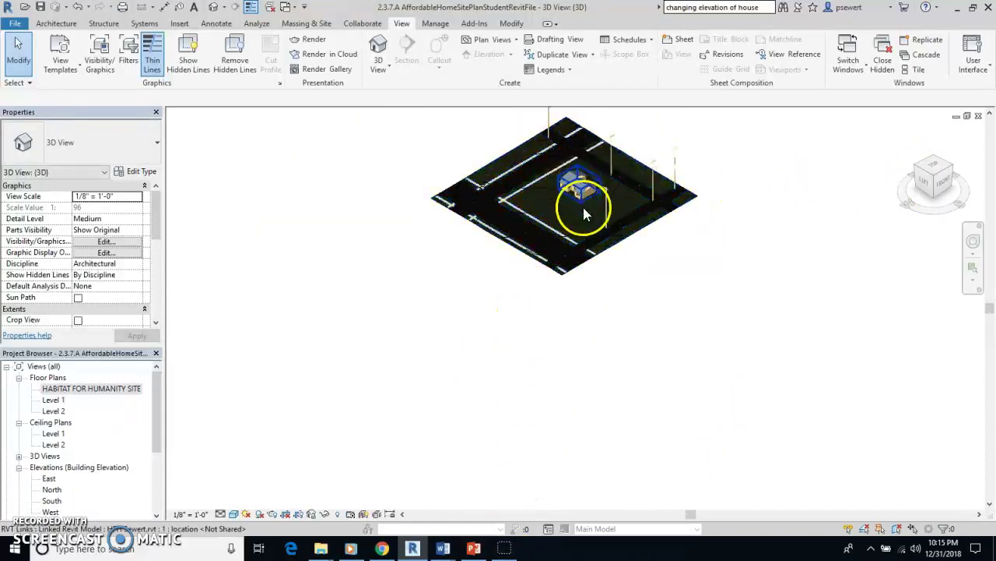
middle_drag(610, 220, 570, 311)
scroll(588, 273, up, 2)
scroll(566, 323, up, 1)
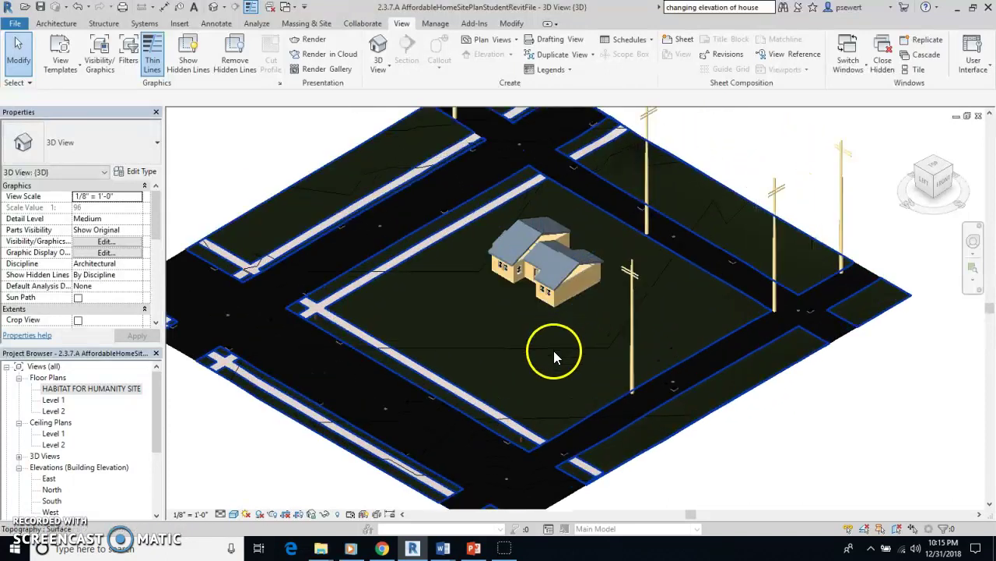
scroll(568, 332, up, 1)
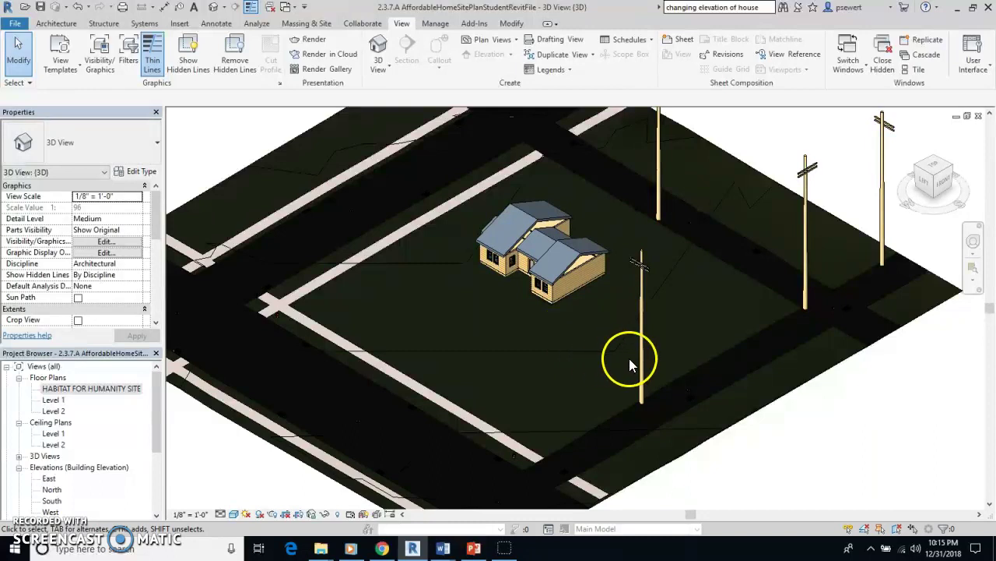
Step: Examine the house's base against the ground from the front, and return to the home 3D orientation
click(954, 176)
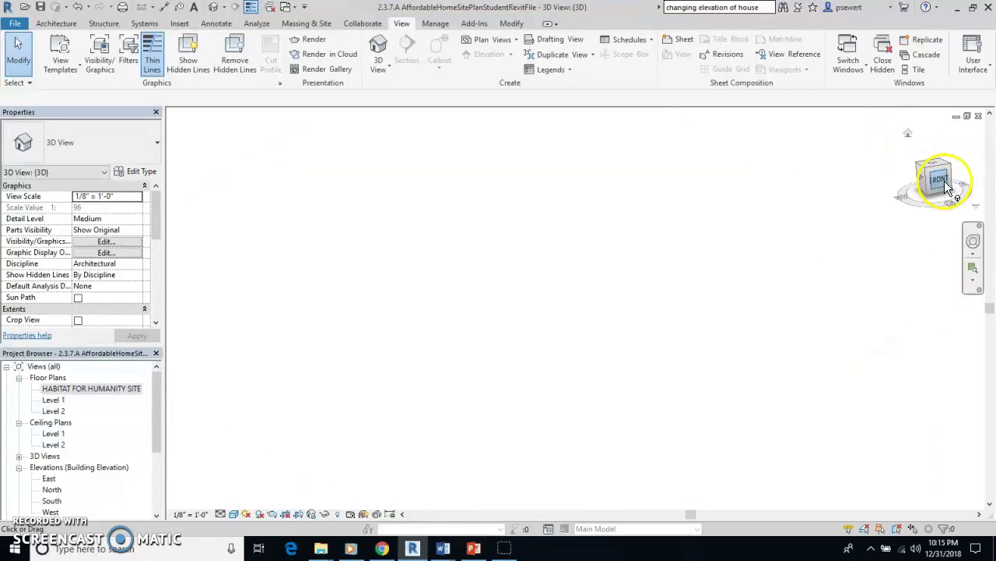
scroll(587, 195, up, 6)
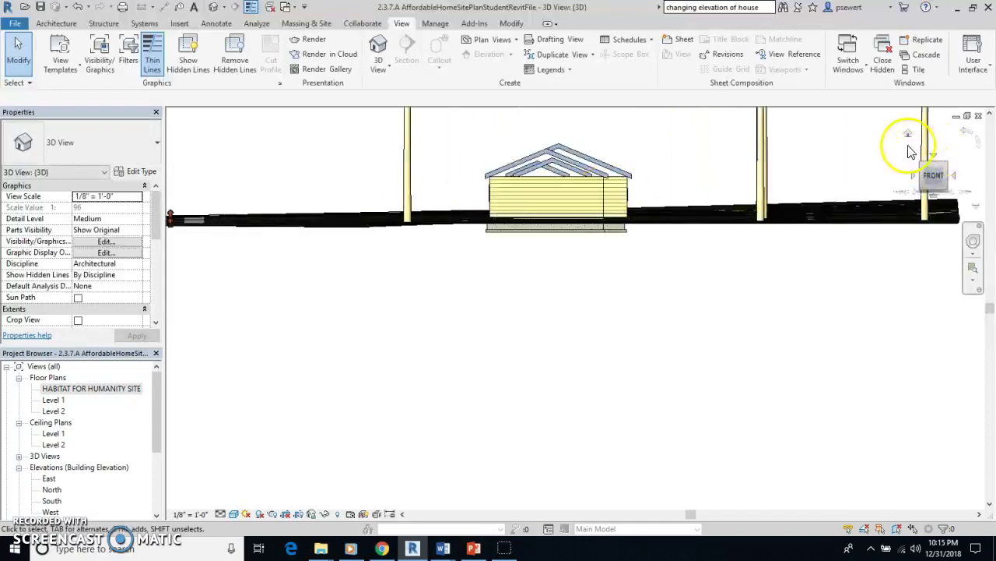
click(908, 134)
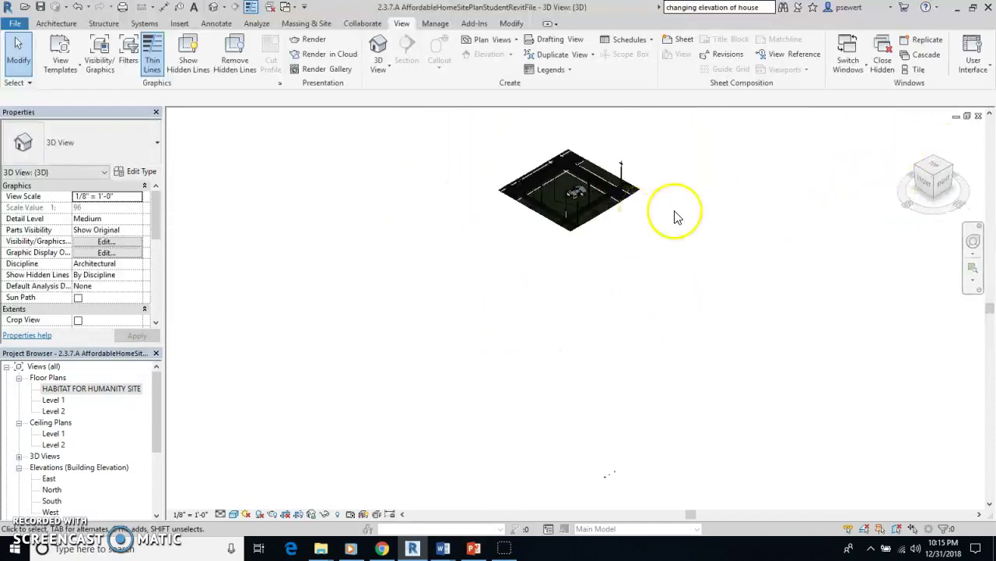
scroll(585, 180, up, 2)
scroll(585, 180, up, 4)
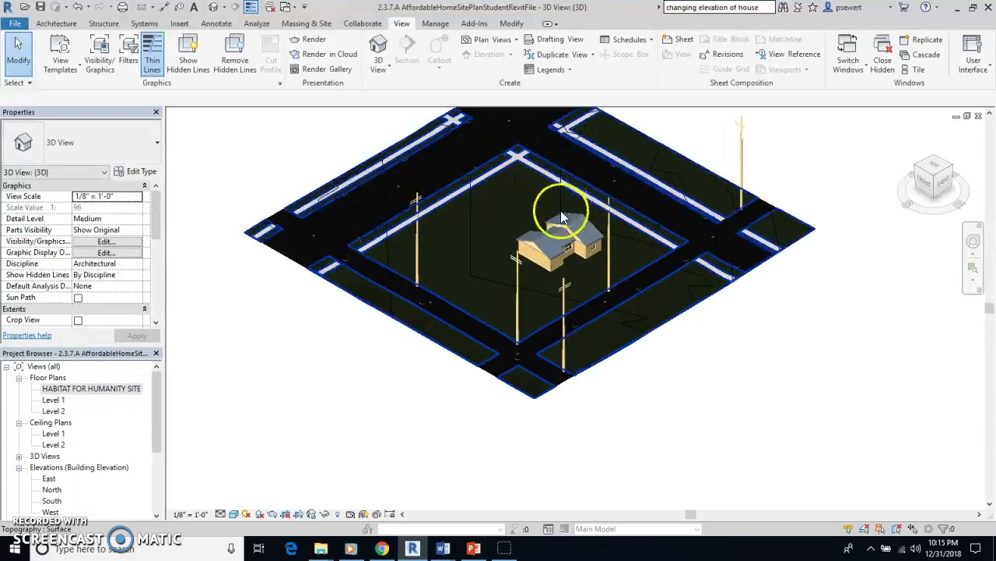
middle_drag(545, 223, 537, 281)
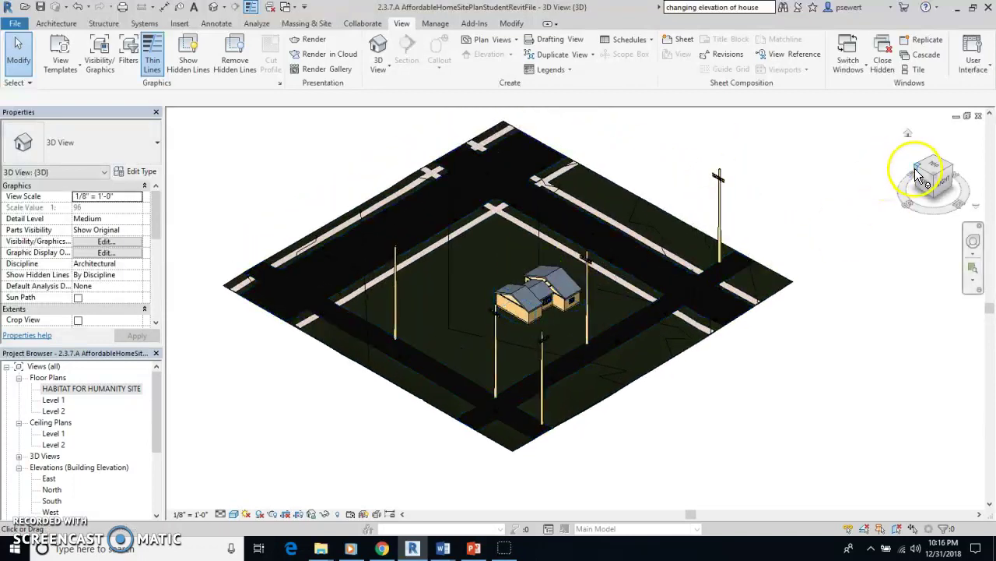
Step: Review the house from the left-front corner and from above, and reopen the HABITAT FOR HUMANITY SITE floor plan
click(916, 166)
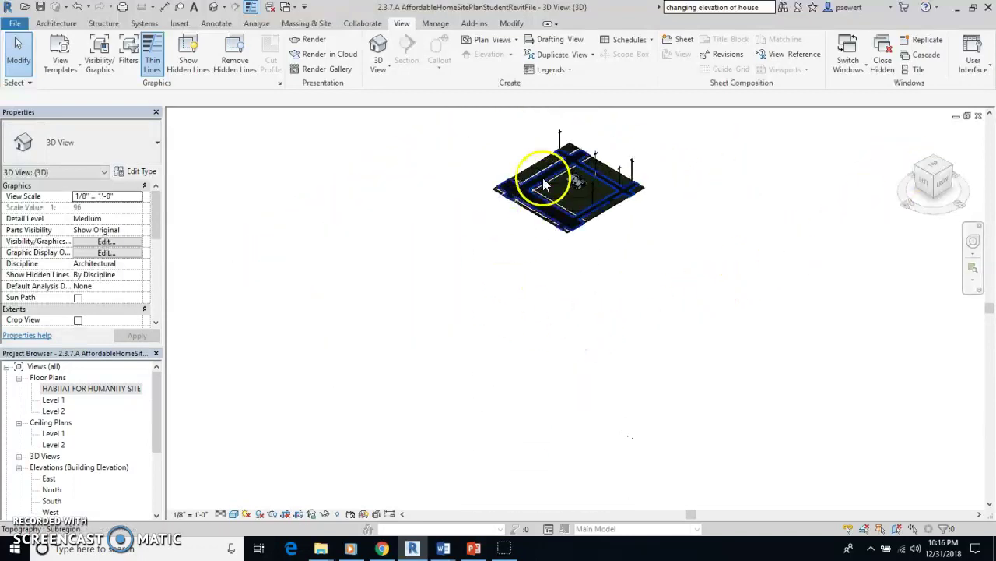
scroll(556, 179, up, 3)
scroll(634, 176, up, 4)
middle_drag(594, 212, 570, 303)
scroll(560, 288, up, 4)
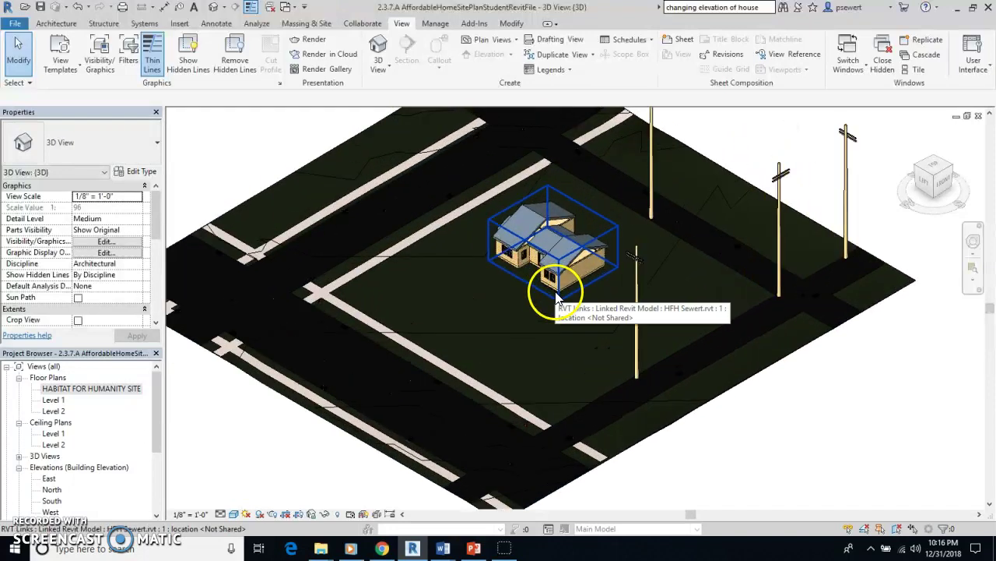
click(932, 172)
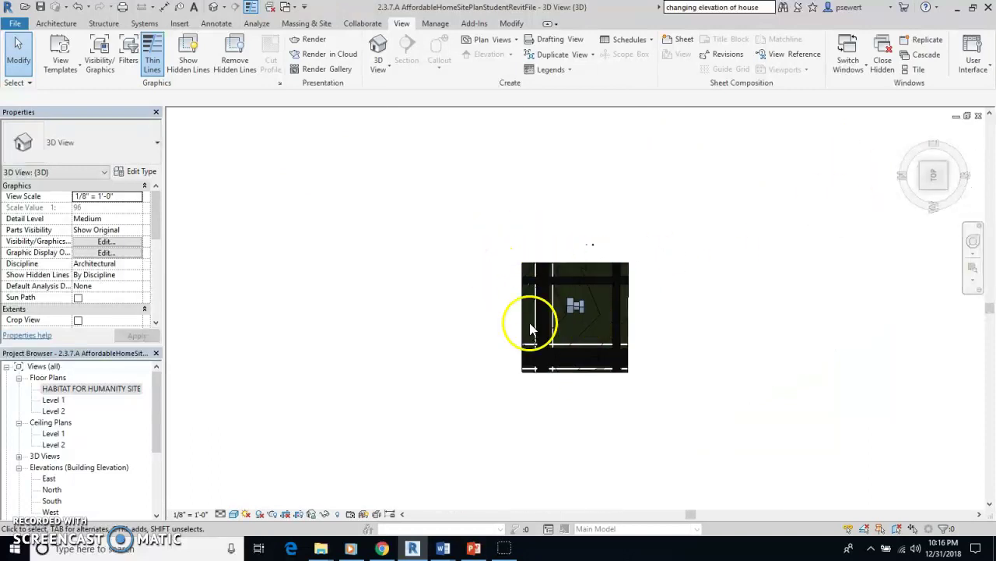
double_click(95, 391)
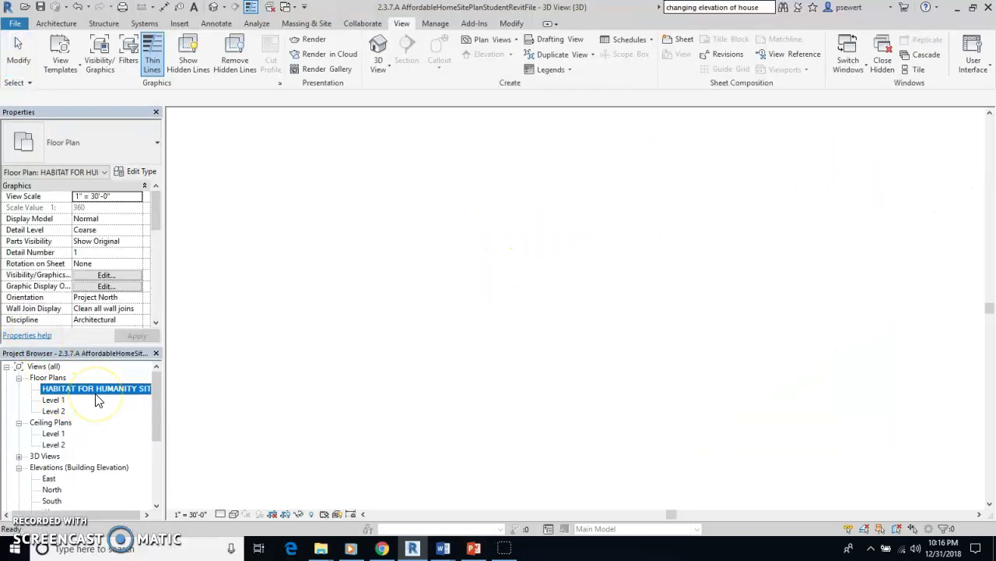